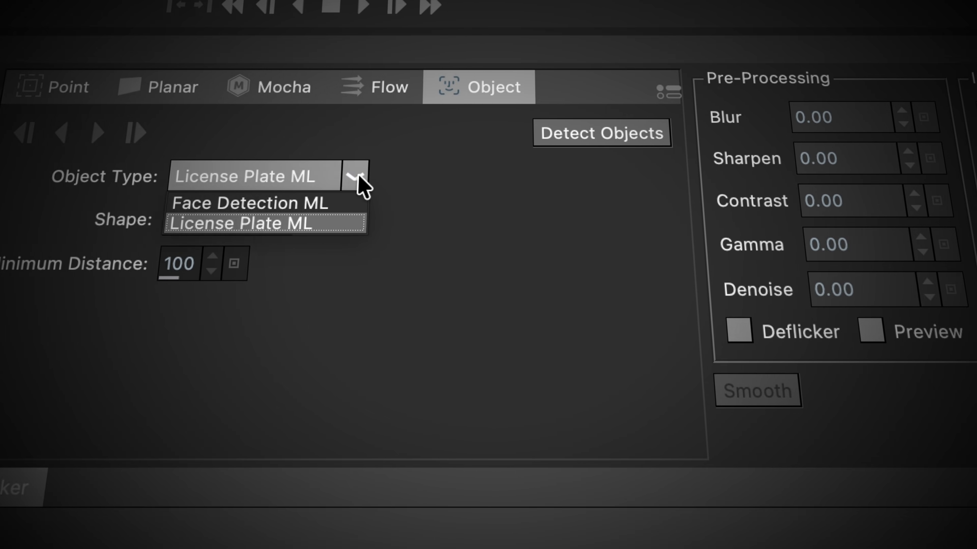
{"action": "left_click", "coordinate": [299, 202]}
{"action": "left_click", "coordinate": [736, 136]}
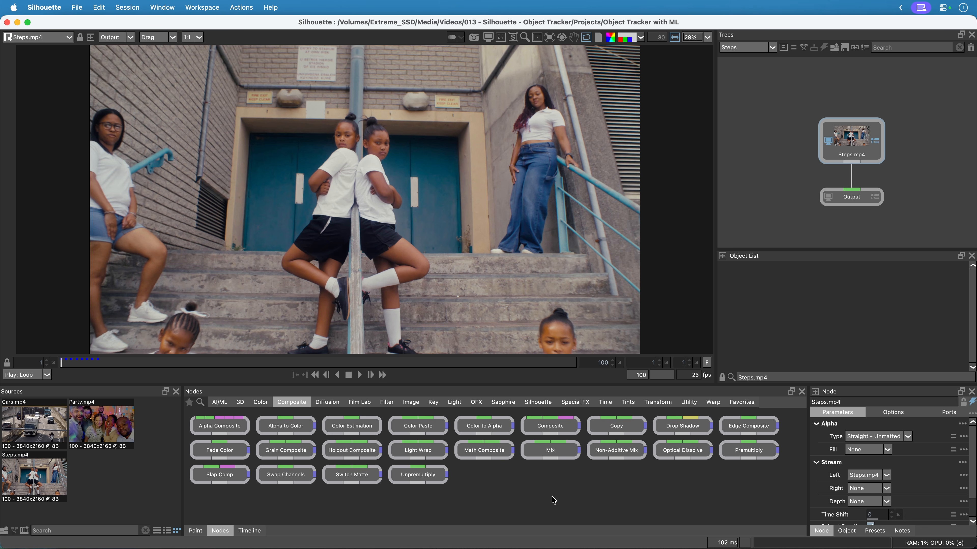
Add a Tracker node from the Transform category to the Steps tree, with Steps.mp4 feeding its input.
{"action": "left_click", "coordinate": [656, 403]}
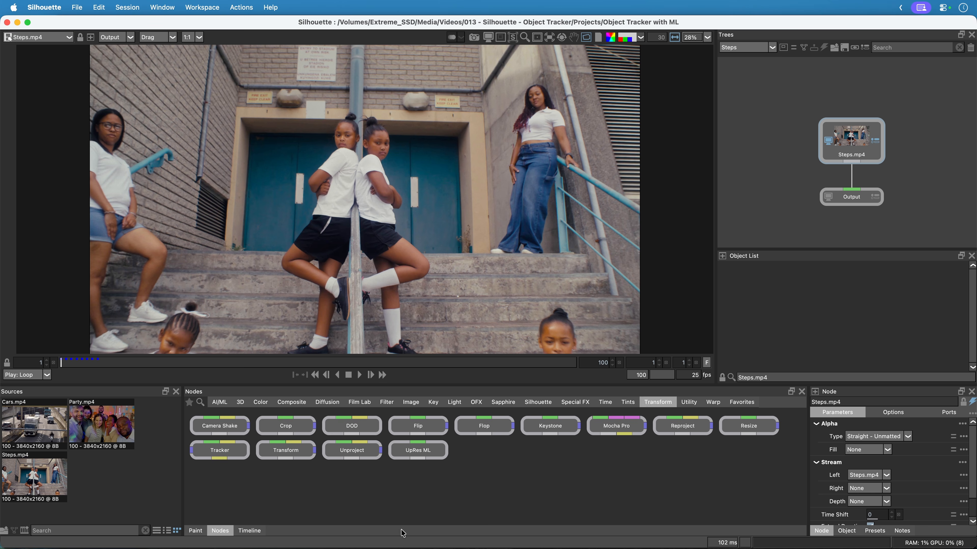
{"action": "left_click", "coordinate": [446, 352]}
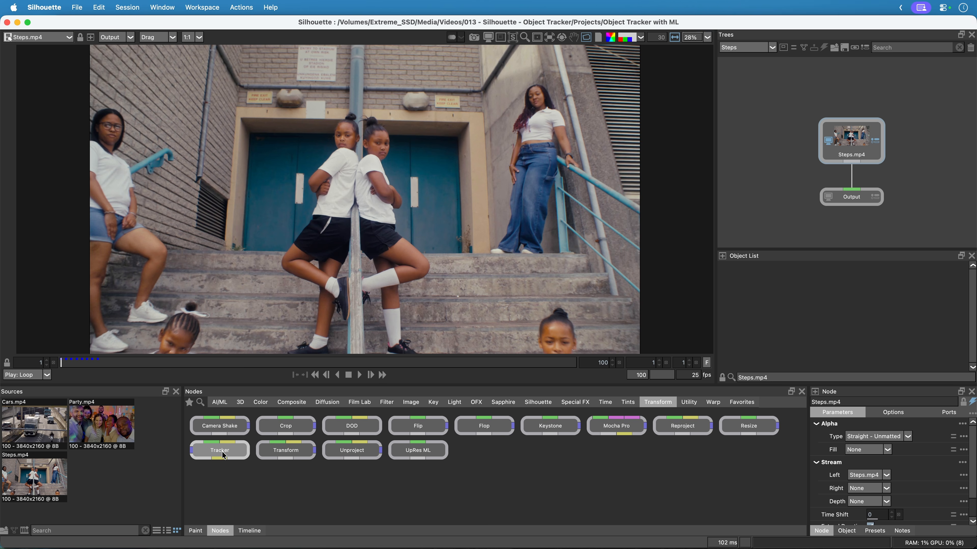
{"action": "left_click_drag", "start_coordinate": [222, 452], "coordinate": [768, 185]}
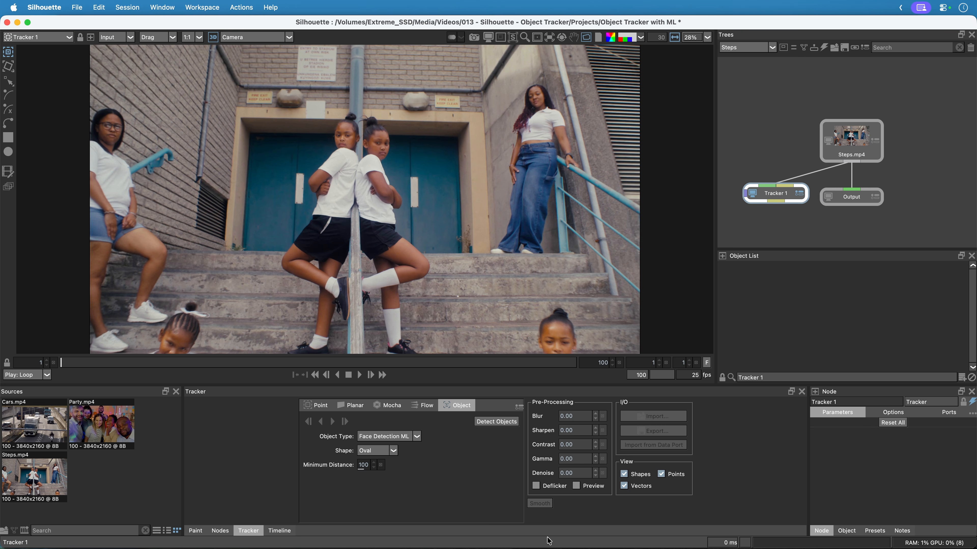
Play through the Steps clip, stop playback and scrub to frame 76.
{"action": "key", "text": "space"}
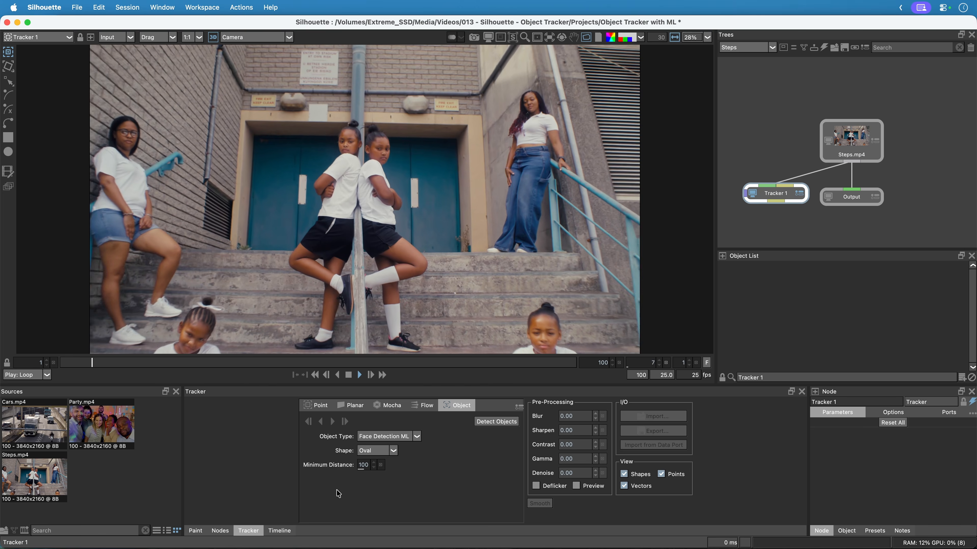
{"action": "left_click", "coordinate": [349, 376]}
{"action": "left_click_drag", "start_coordinate": [428, 362], "coordinate": [451, 412]}
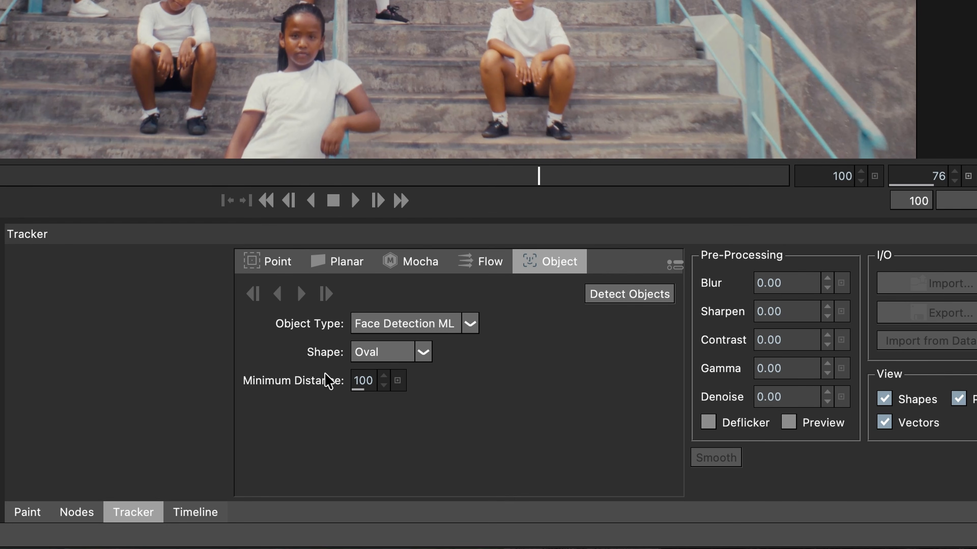
Look through the Point, Planar, Mocha and Flow tracker settings, and return to the Object tracker.
{"action": "left_click", "coordinate": [273, 259]}
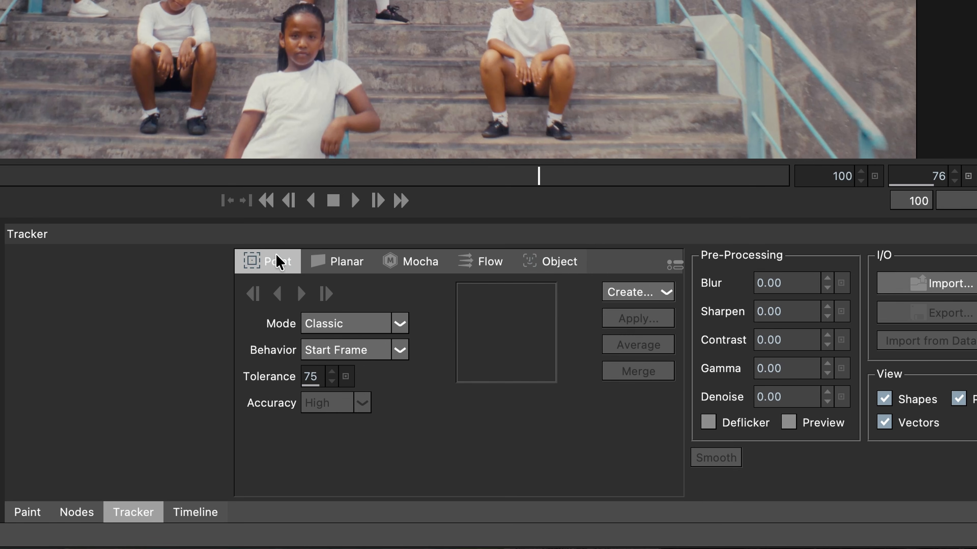
{"action": "left_click", "coordinate": [353, 267]}
{"action": "left_click", "coordinate": [425, 269]}
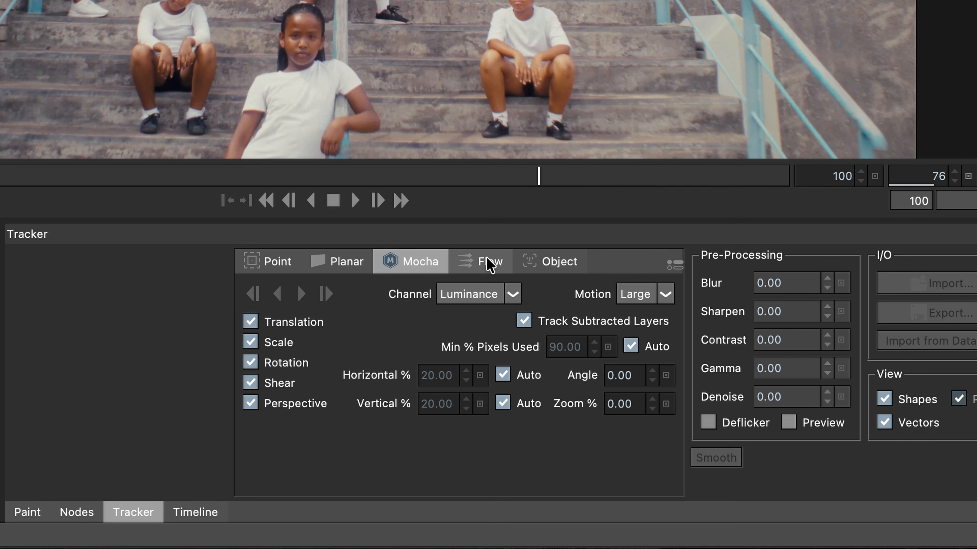
{"action": "left_click", "coordinate": [489, 264]}
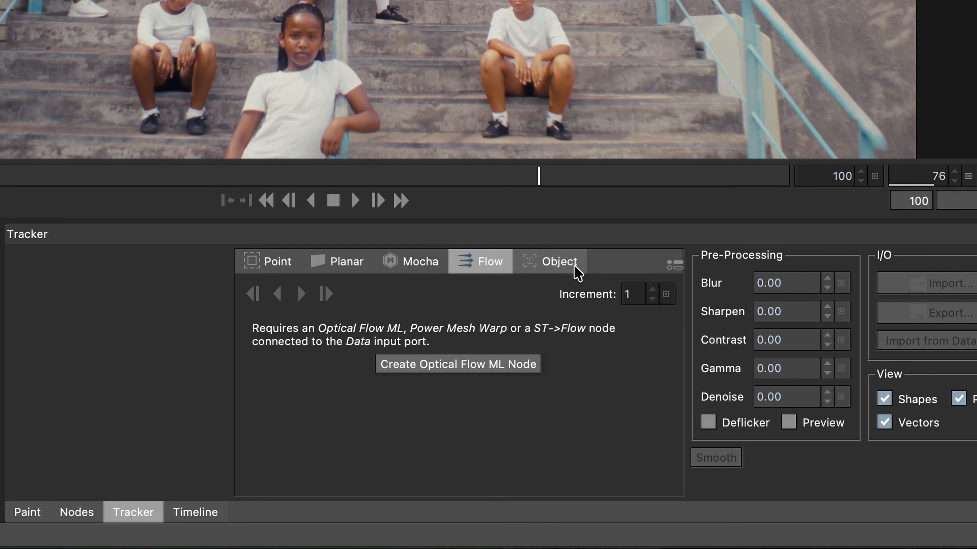
{"action": "left_click", "coordinate": [560, 264]}
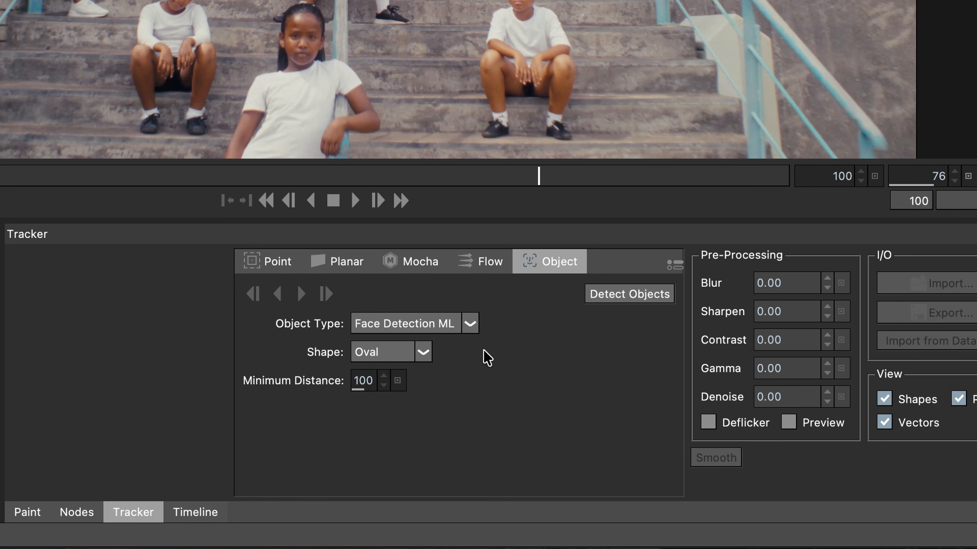
Set the object tracker to Face Detection ML with an Oval shape and a minimum distance of 100.
{"action": "left_click", "coordinate": [470, 324]}
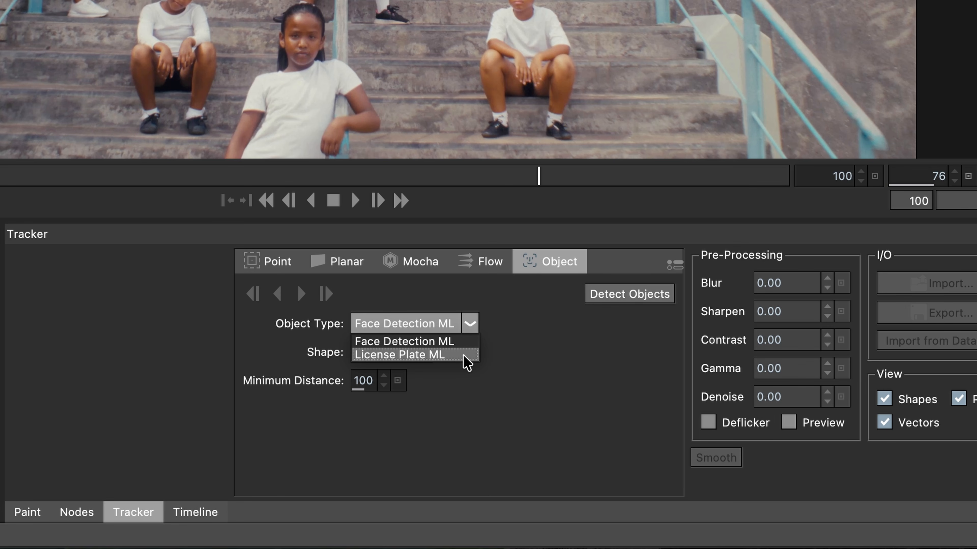
{"action": "left_click", "coordinate": [467, 338]}
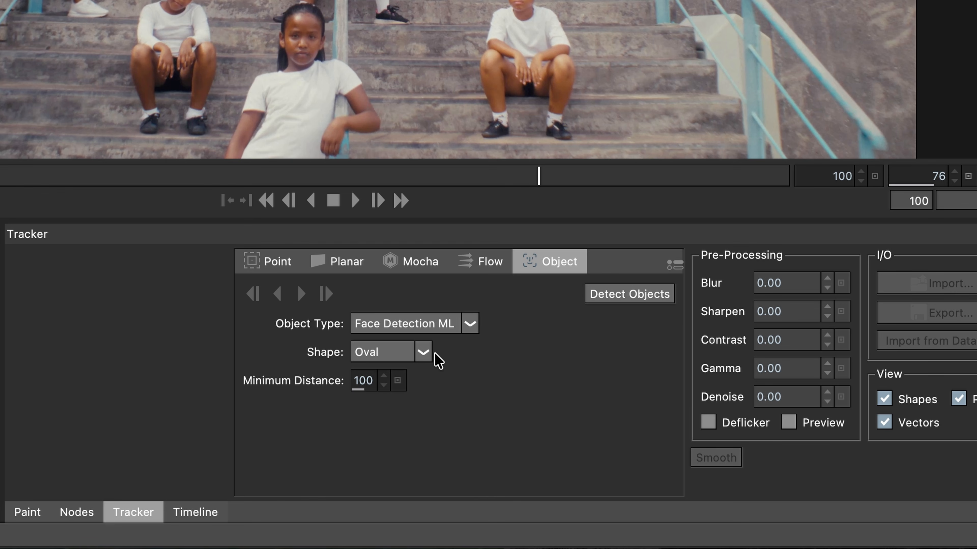
{"action": "left_click", "coordinate": [424, 352]}
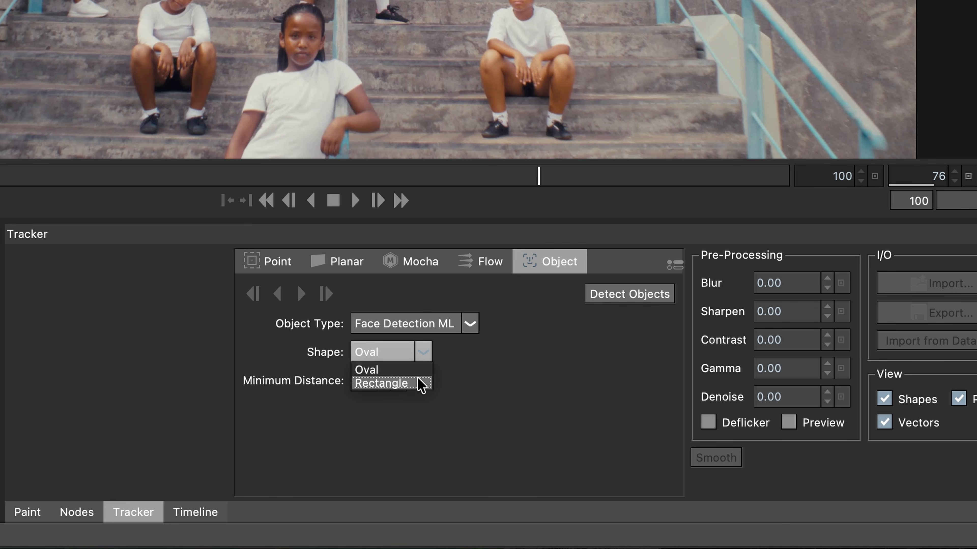
{"action": "left_click", "coordinate": [419, 370]}
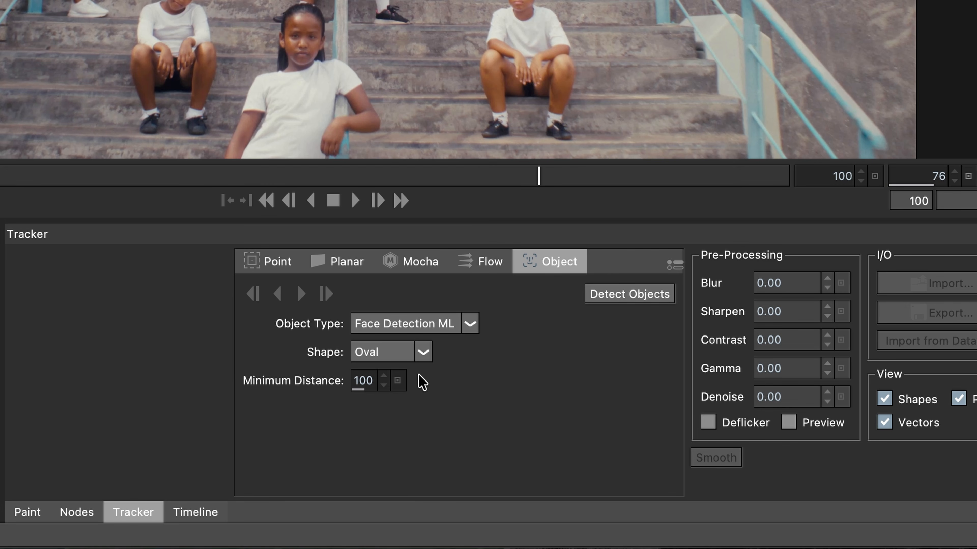
{"action": "left_click_drag", "start_coordinate": [363, 378], "coordinate": [404, 365]}
{"action": "left_click", "coordinate": [397, 381]}
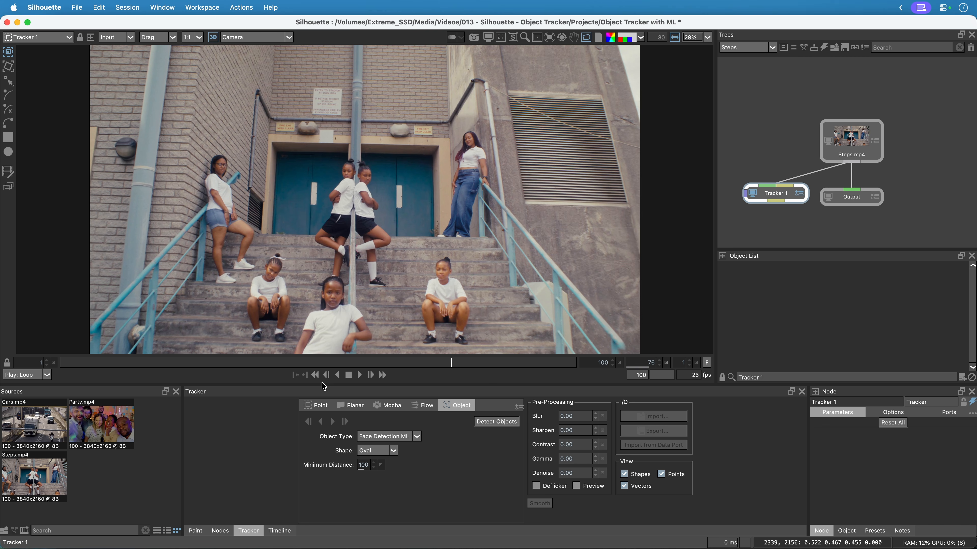
Detect the faces on the first frame and change the colour of their shapes to yellow (FFFF00).
{"action": "left_click", "coordinate": [315, 375]}
{"action": "left_click", "coordinate": [495, 421]}
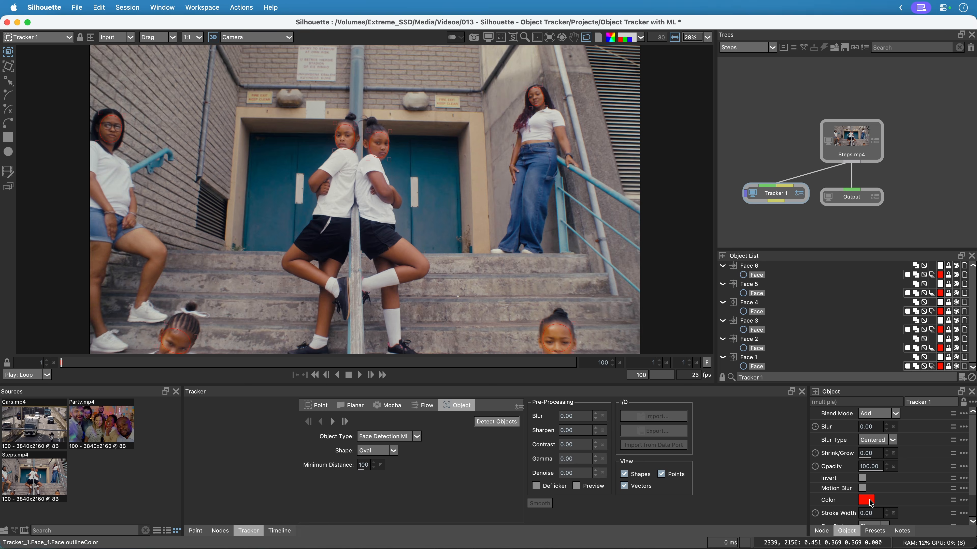
{"action": "left_click", "coordinate": [870, 502]}
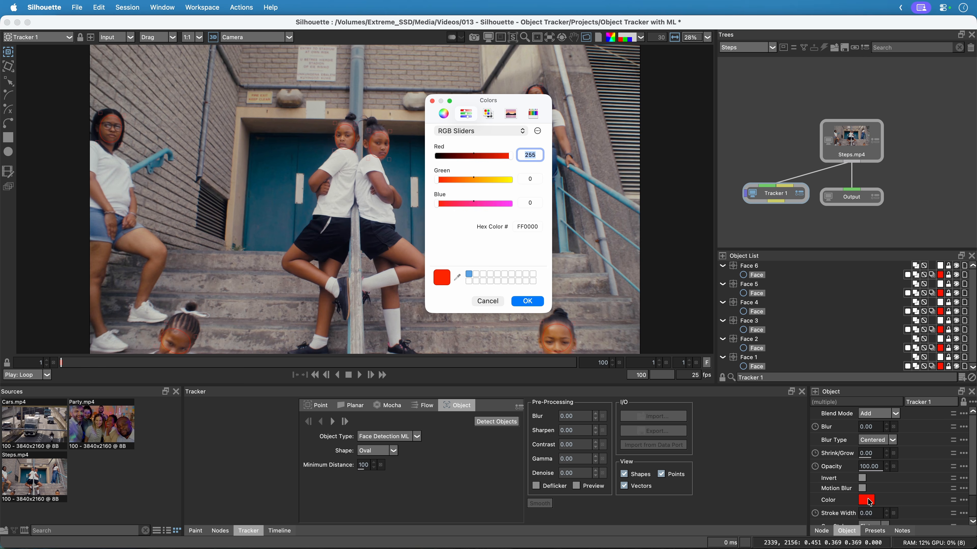
{"action": "left_click_drag", "start_coordinate": [486, 179], "coordinate": [532, 181]}
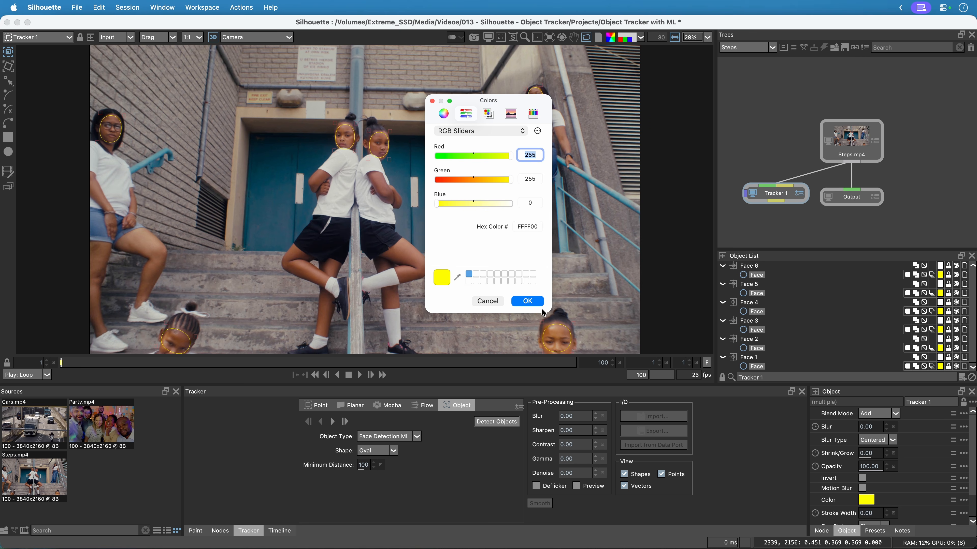
{"action": "left_click", "coordinate": [527, 301]}
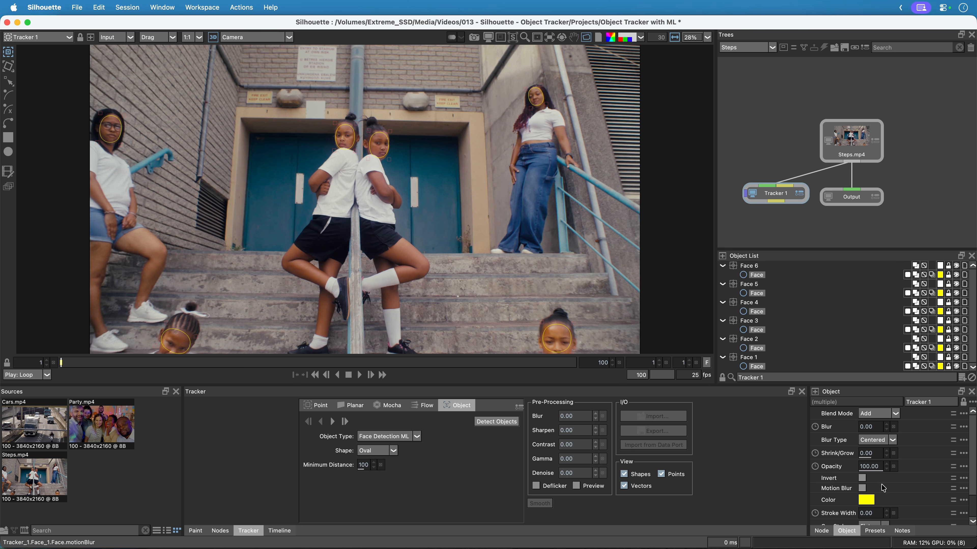
Play the clip to check the face shapes before tracking, and return to the first frame.
{"action": "left_click", "coordinate": [358, 375]}
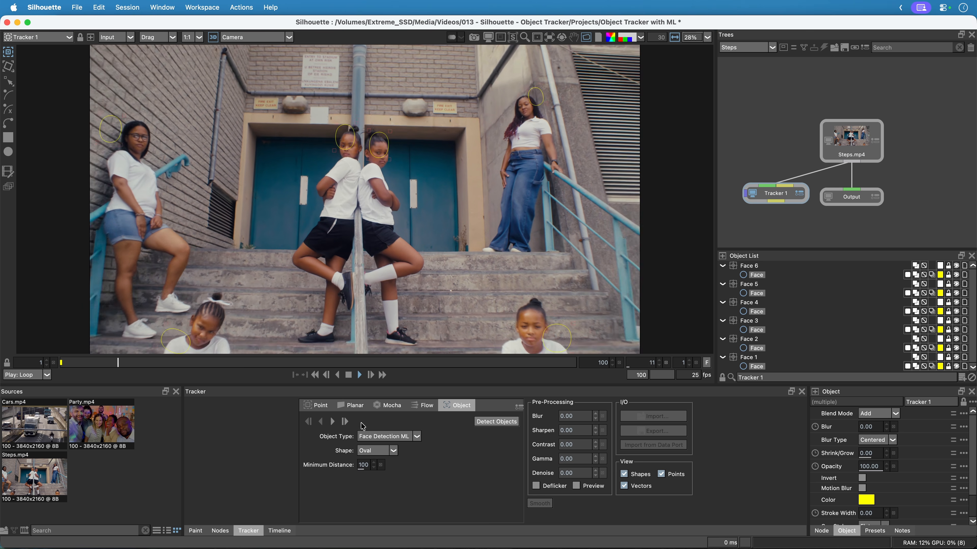
{"action": "left_click", "coordinate": [348, 378]}
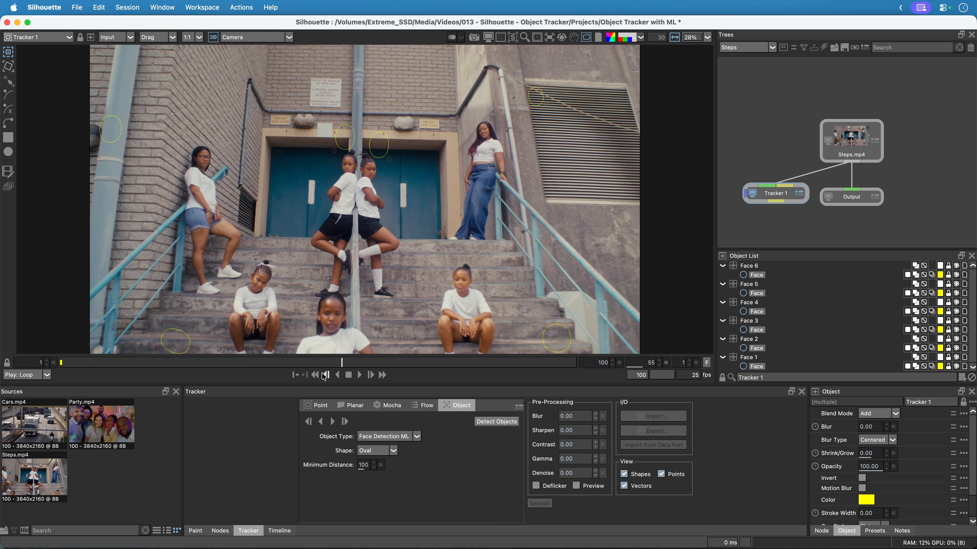
{"action": "left_click", "coordinate": [316, 375]}
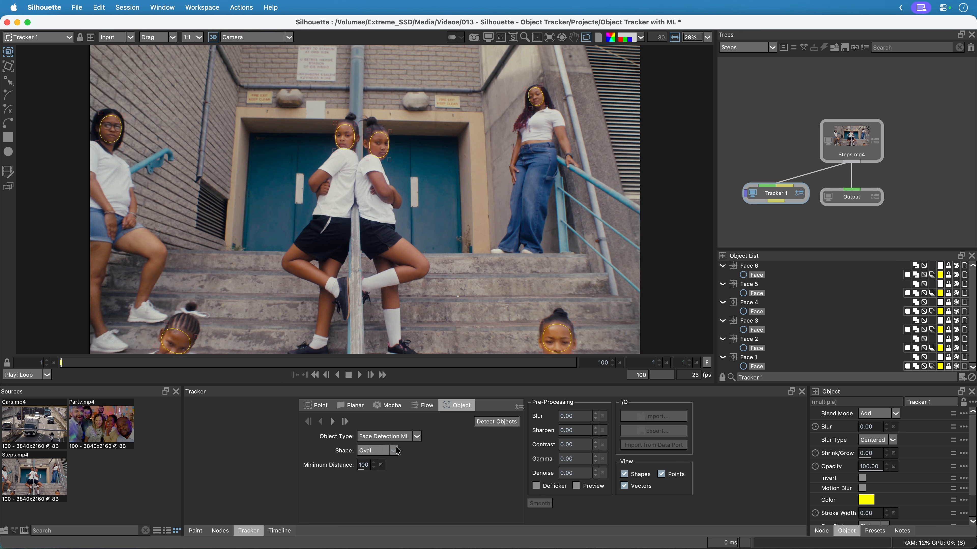
Track the detected faces forward to the end of the clip and review the result by scrubbing and playback.
{"action": "left_click", "coordinate": [333, 421]}
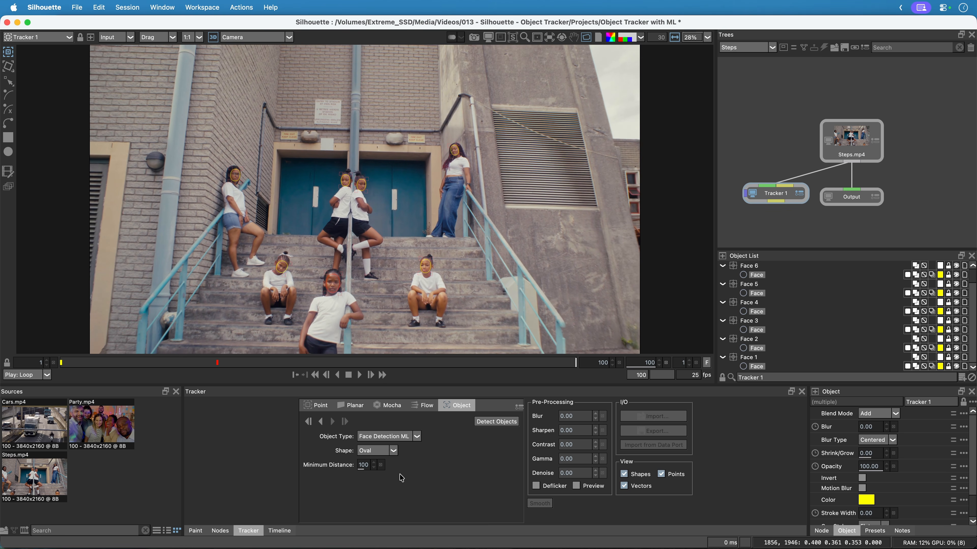
{"action": "left_click_drag", "start_coordinate": [551, 362], "coordinate": [129, 362]}
{"action": "key", "text": "space"}
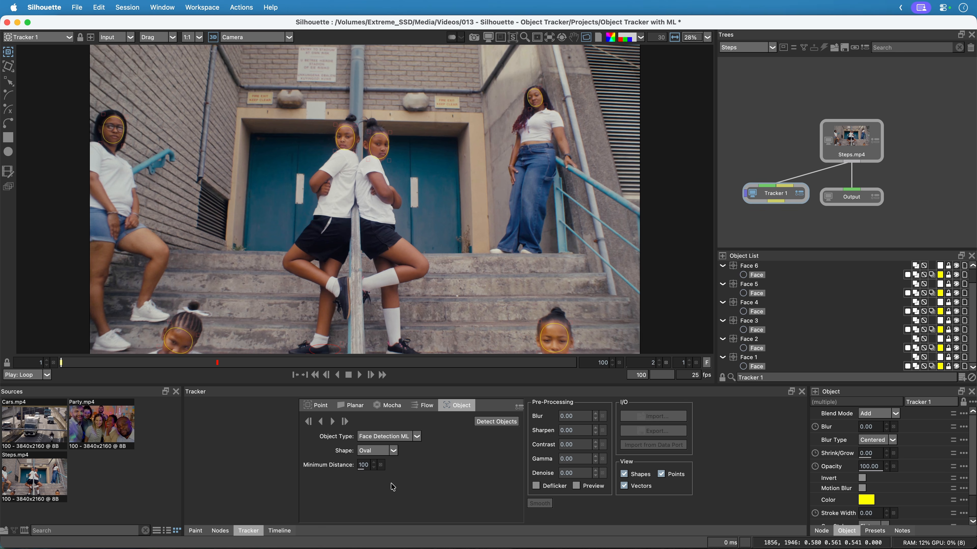
Switch to the Party tree and insert a Roto node between Party.mp4 and Output.
{"action": "left_click", "coordinate": [735, 48]}
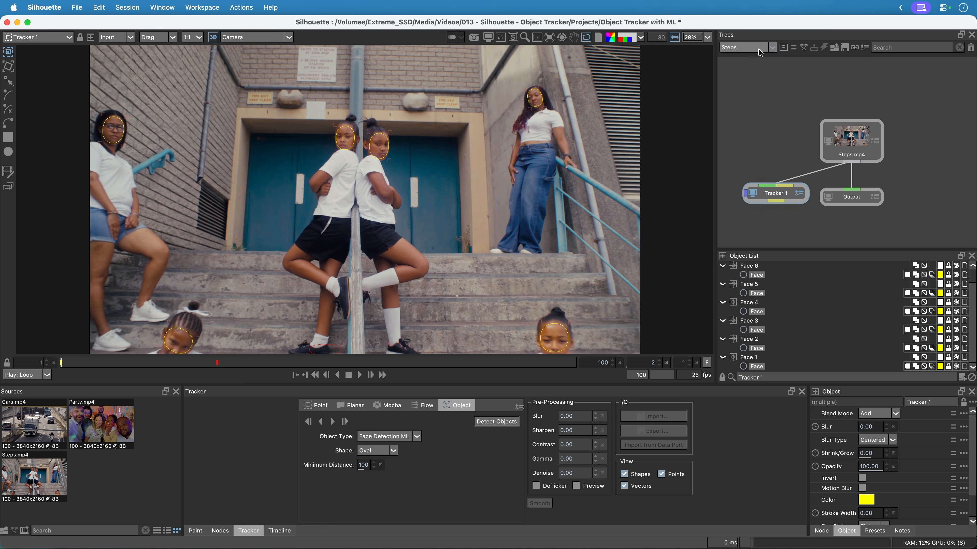
{"action": "left_click", "coordinate": [760, 70]}
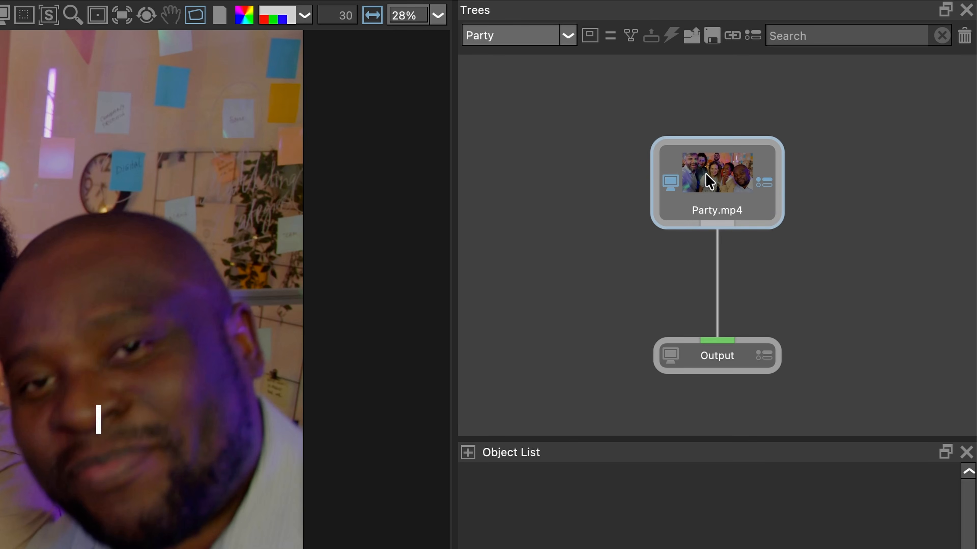
{"action": "left_click", "coordinate": [839, 117]}
{"action": "key", "text": "Tab"}
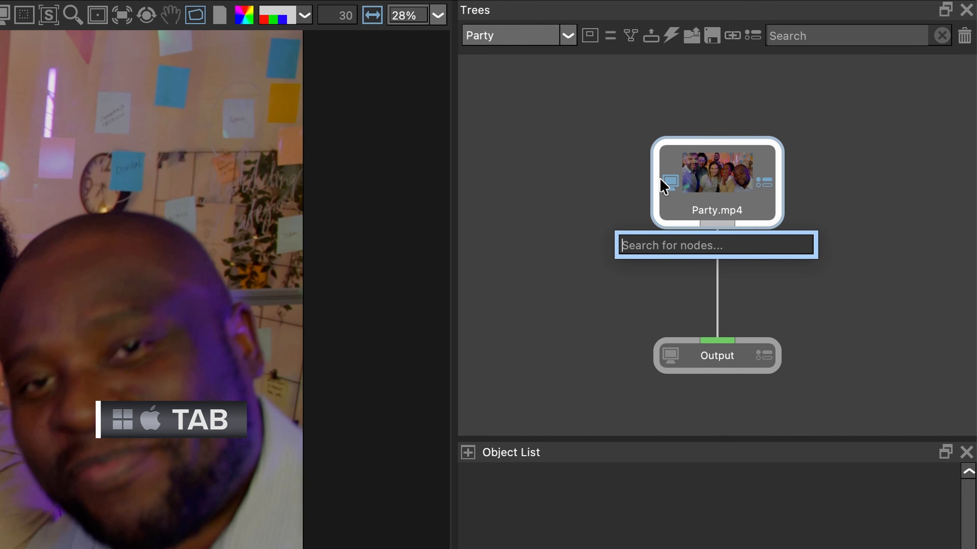
{"action": "type", "text": "roto"}
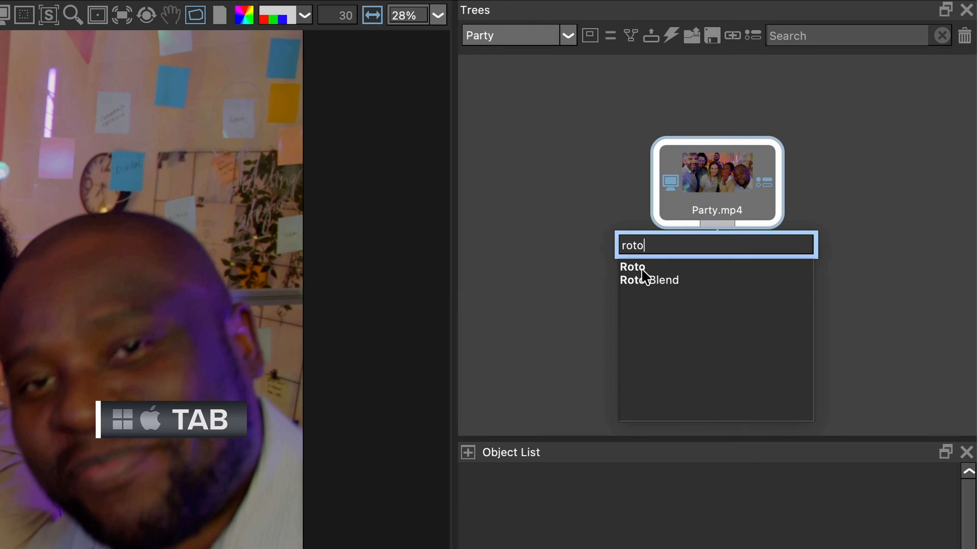
{"action": "left_click", "coordinate": [649, 267]}
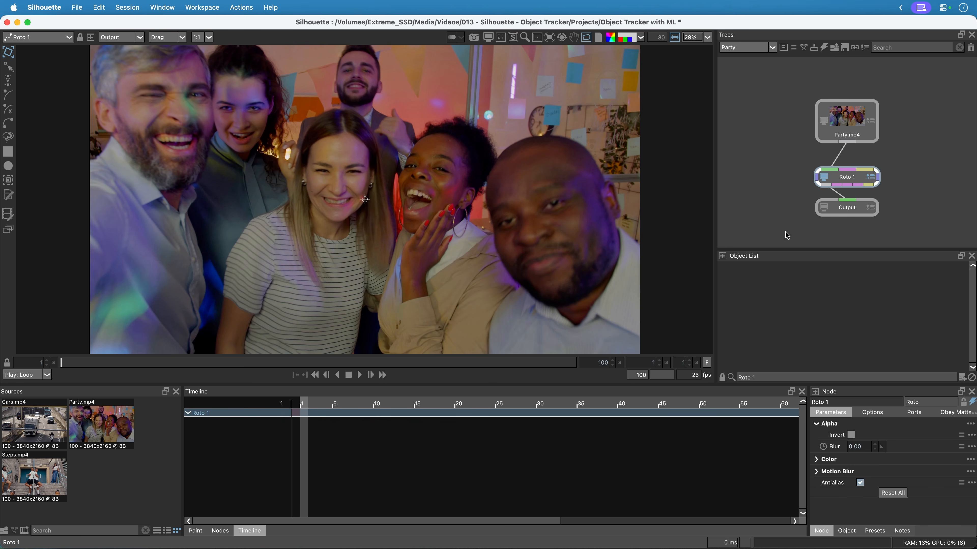
Play through the Party clip to check how the faces move, and stop playback.
{"action": "left_click", "coordinate": [359, 375]}
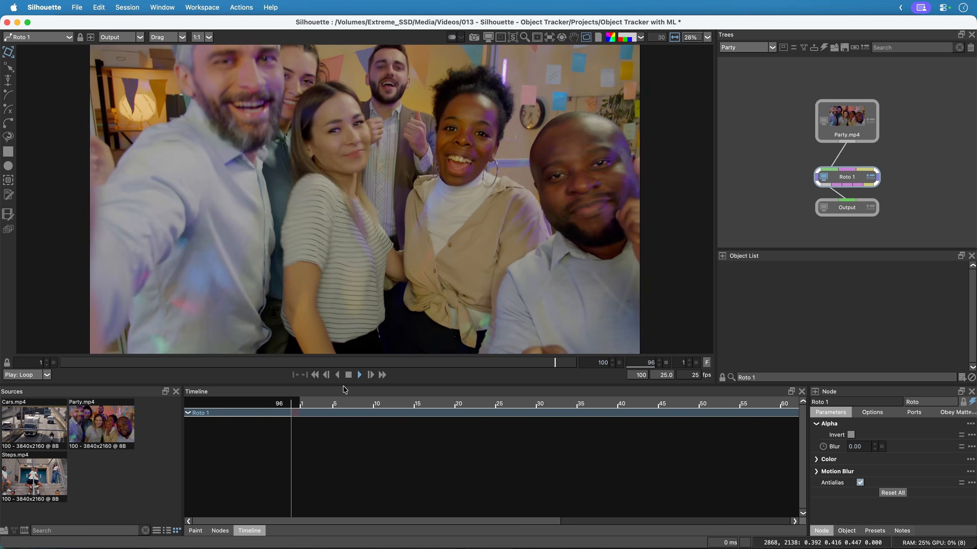
{"action": "left_click", "coordinate": [348, 376]}
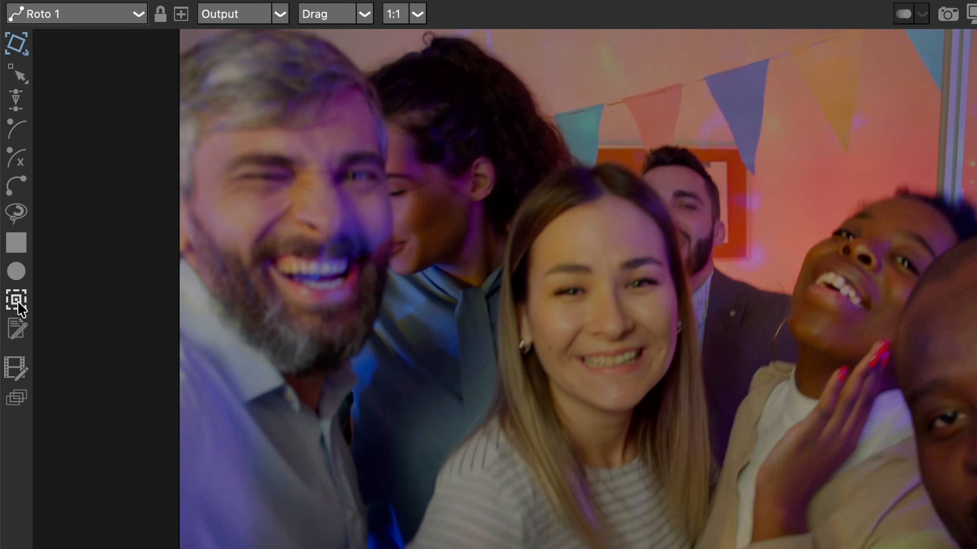
Use the Roto node's object tracker to detect the faces on the first frame, and show the alpha overlay of their shapes.
{"action": "left_click", "coordinate": [16, 301]}
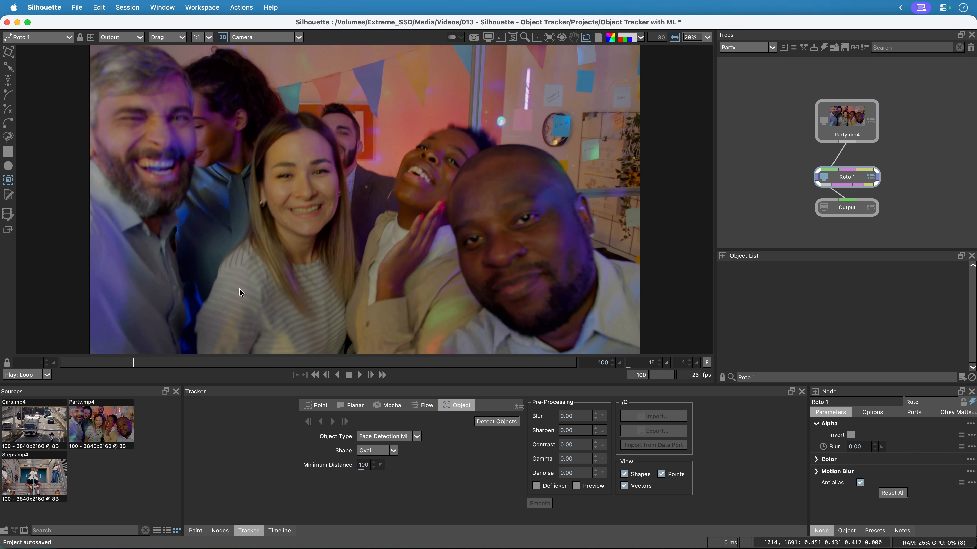
{"action": "left_click", "coordinate": [315, 375]}
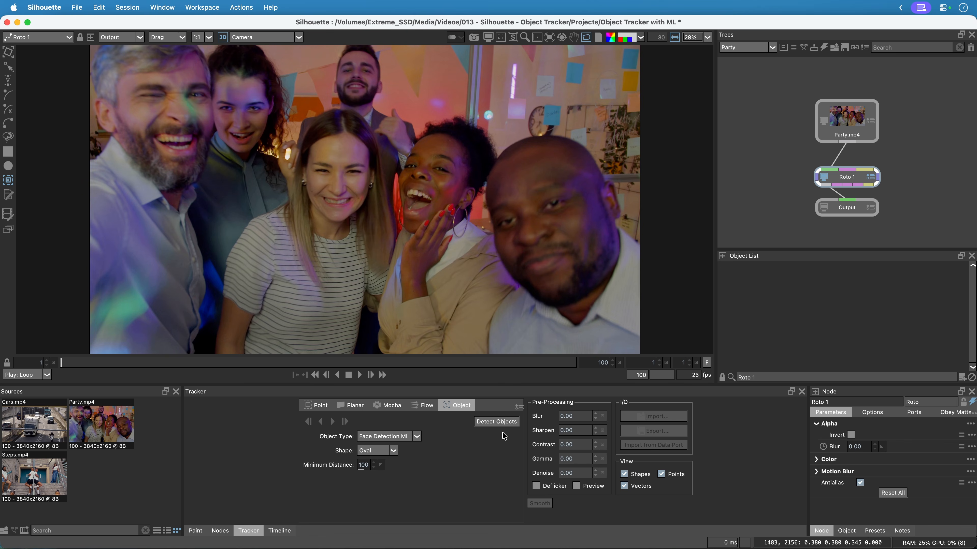
{"action": "left_click", "coordinate": [504, 422]}
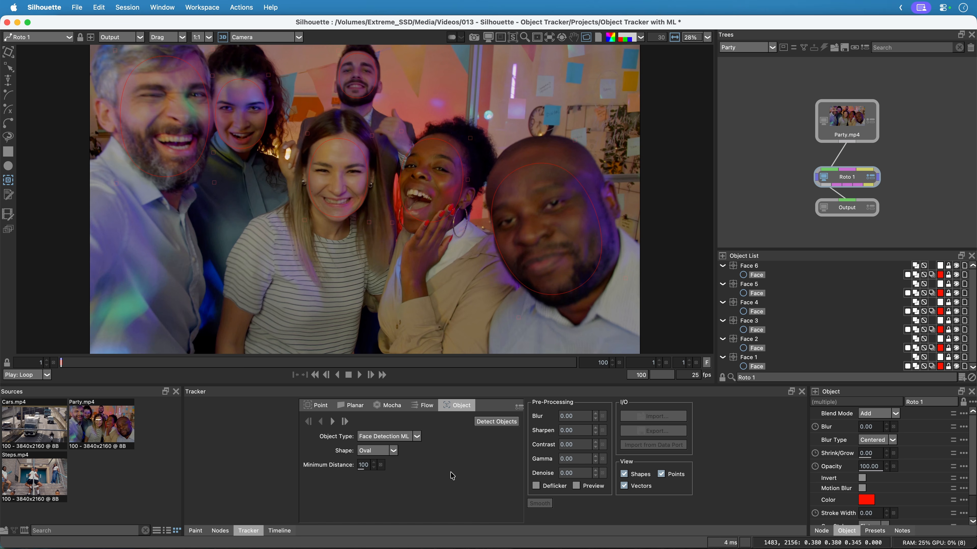
{"action": "key", "text": "a"}
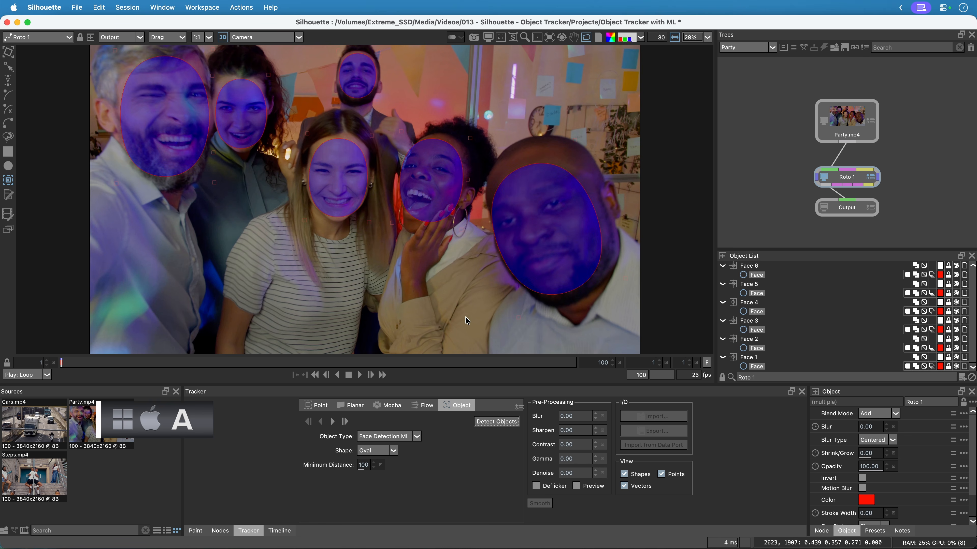
Check the detected face shapes in the alpha view and track the faces forward through the whole clip.
{"action": "key", "text": "a"}
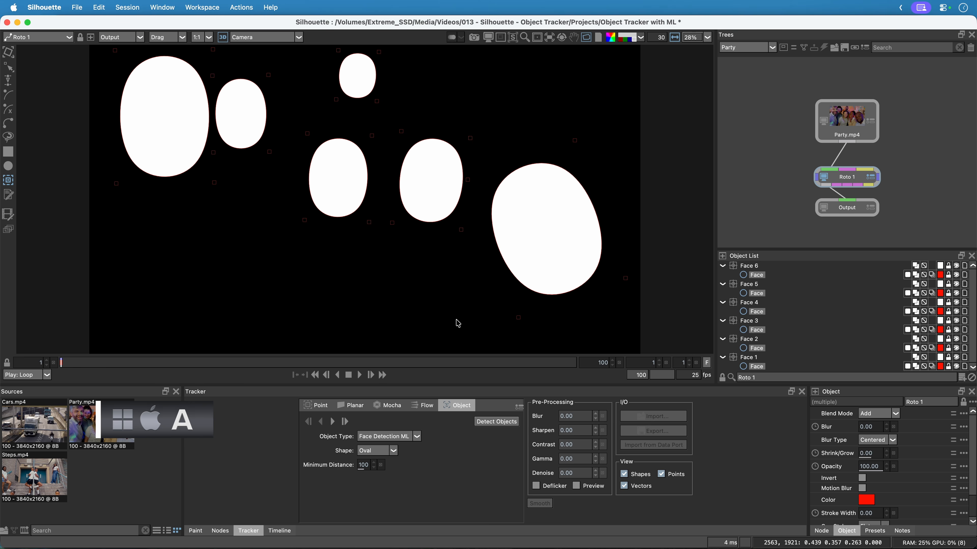
{"action": "key", "text": "a"}
{"action": "key", "text": "a"}
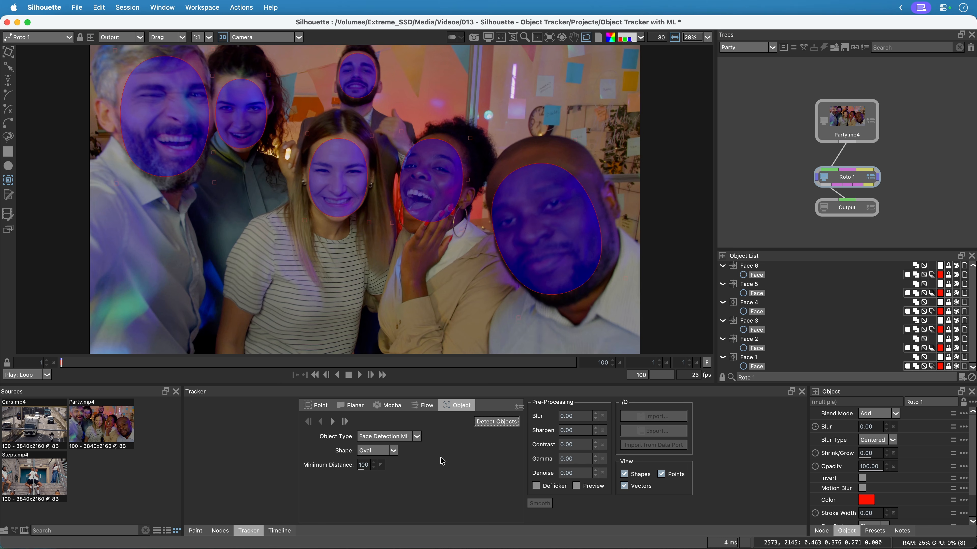
{"action": "left_click", "coordinate": [332, 422]}
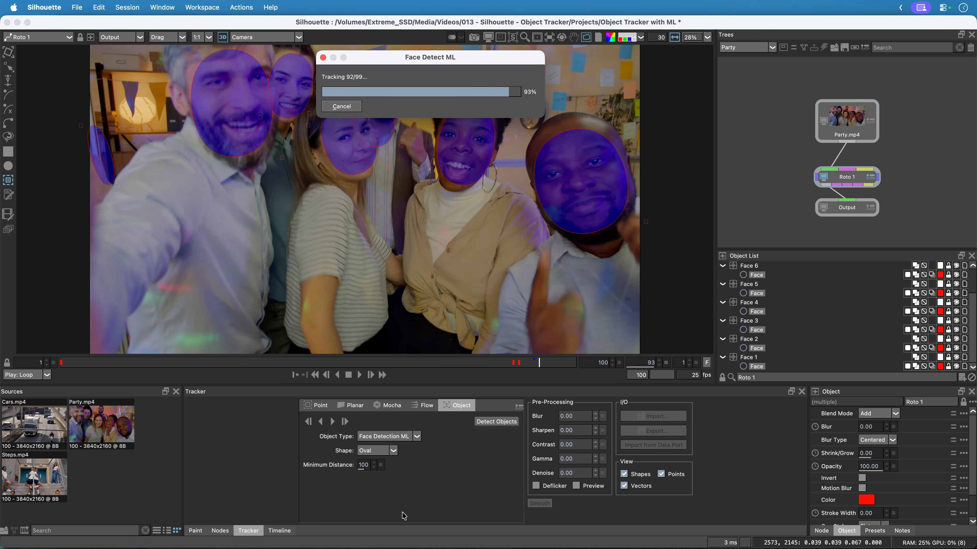
Delete the stray Face Detection ML 7, 8 and 9 layers and play back the six remaining face tracks.
{"action": "left_click_drag", "start_coordinate": [574, 368], "coordinate": [519, 372]}
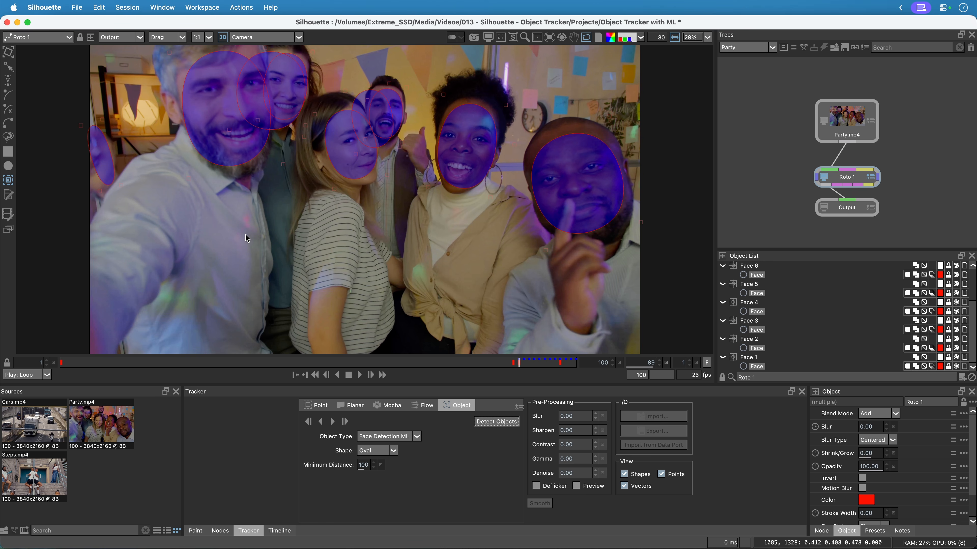
{"action": "scroll", "coordinate": [966, 318], "scroll_direction": "up", "scroll_amount": 3}
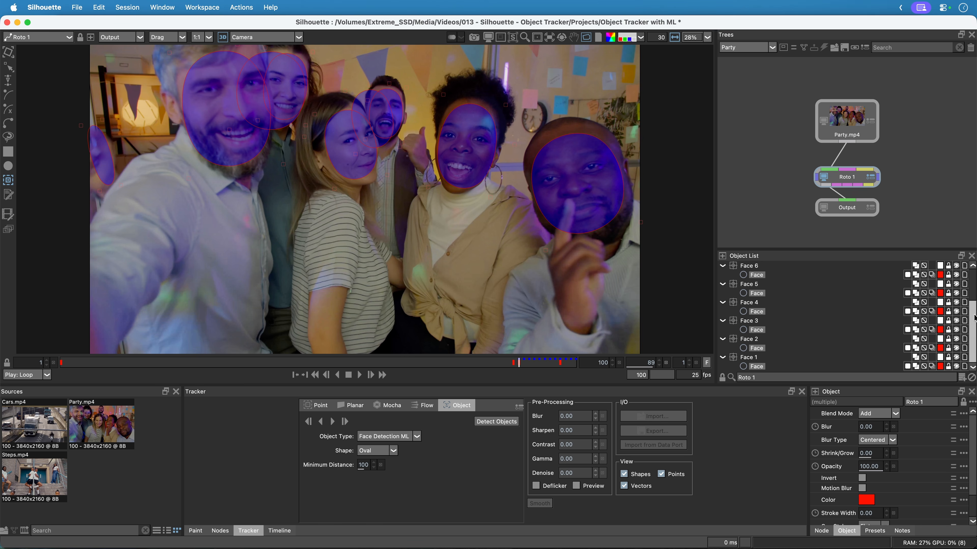
{"action": "left_click", "coordinate": [777, 267]}
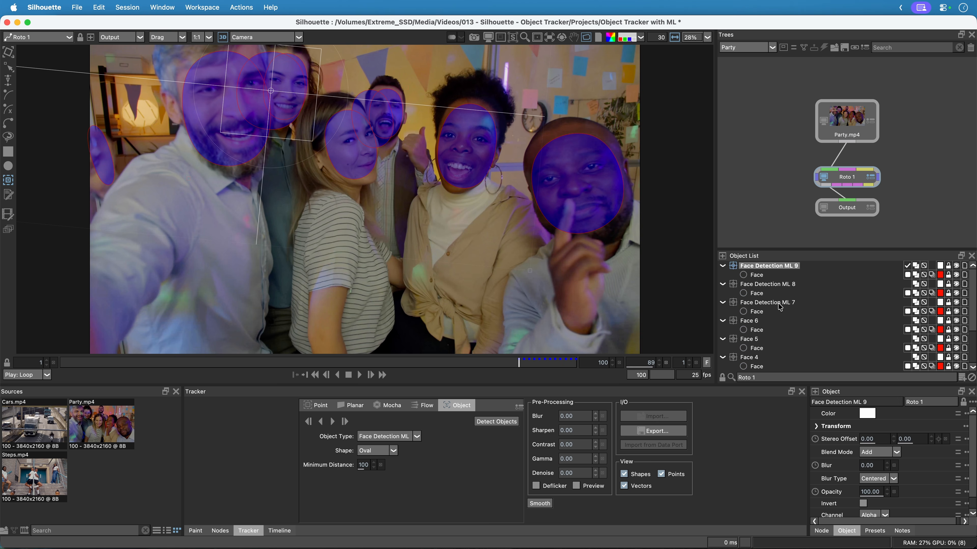
{"action": "key", "text": "Delete"}
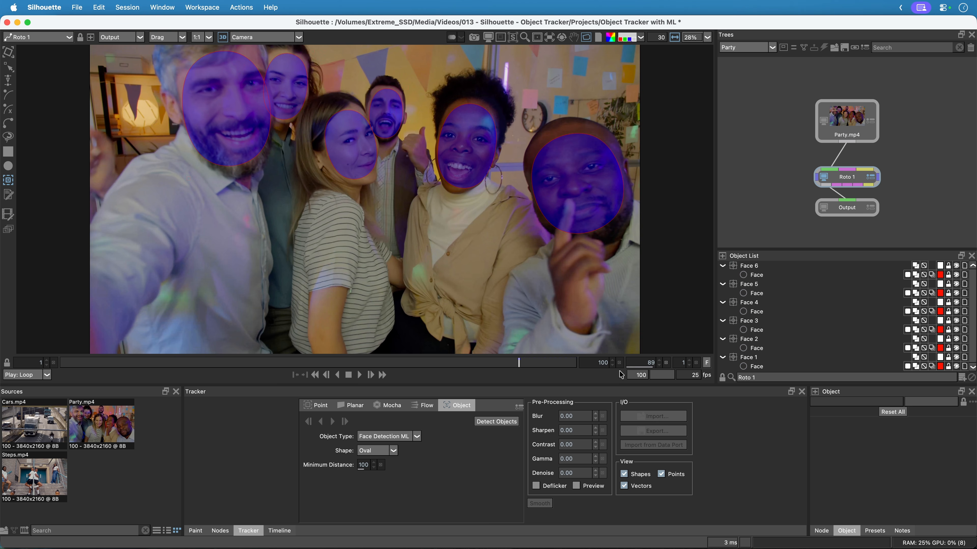
{"action": "left_click", "coordinate": [358, 376]}
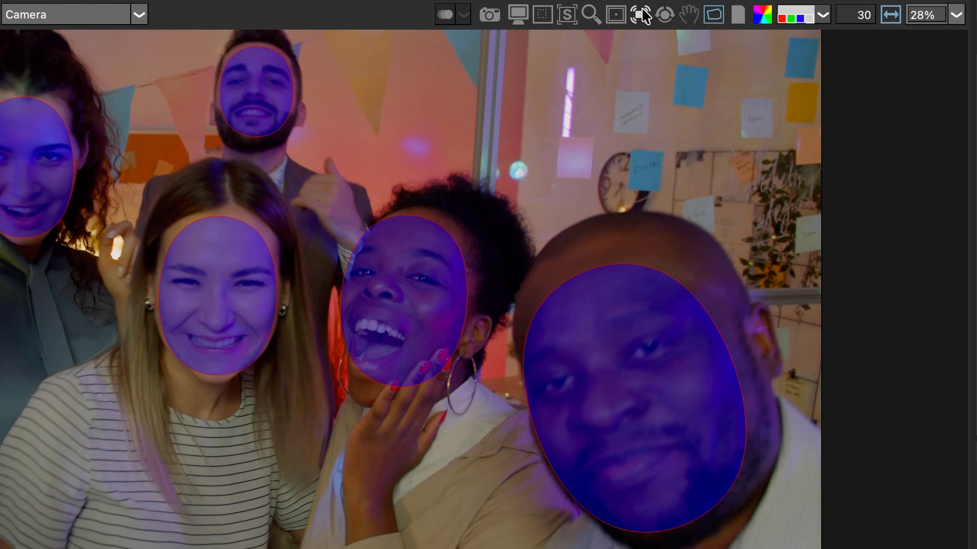
Enable stabilized viewing in the Viewer and set it to follow the Active Layer.
{"action": "left_click", "coordinate": [640, 15]}
{"action": "left_click", "coordinate": [755, 47]}
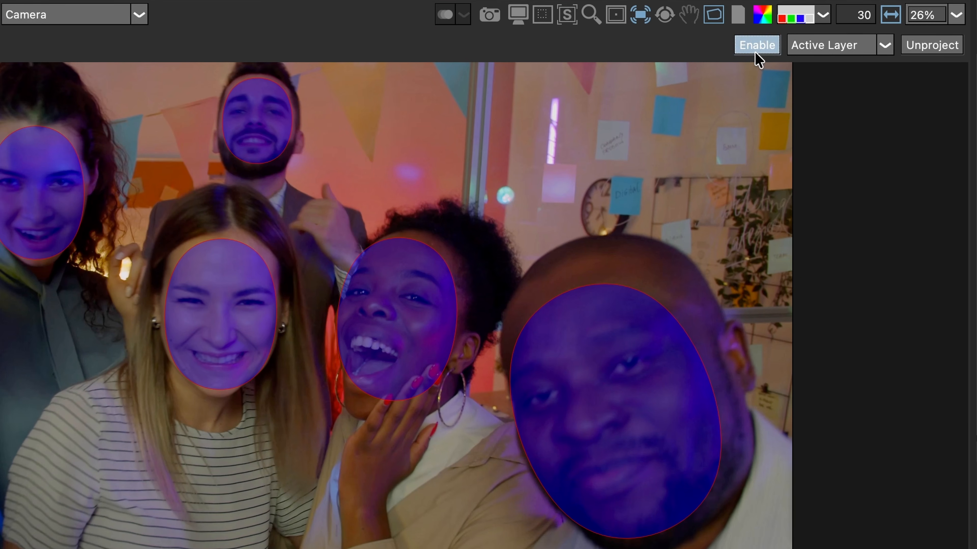
{"action": "left_click", "coordinate": [865, 49]}
{"action": "left_click", "coordinate": [868, 67]}
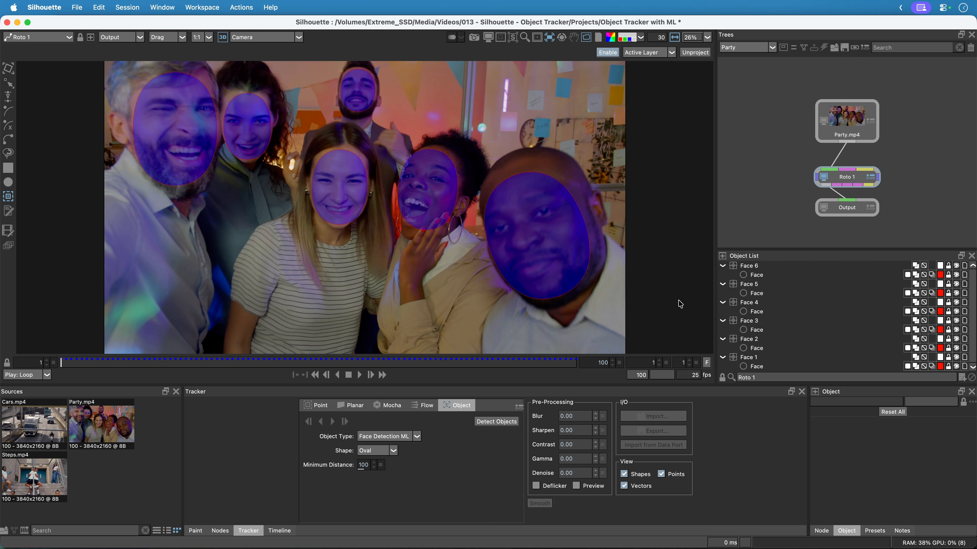
Activate the face layers one after another to check how the view stabilizes on each face.
{"action": "left_click", "coordinate": [755, 322]}
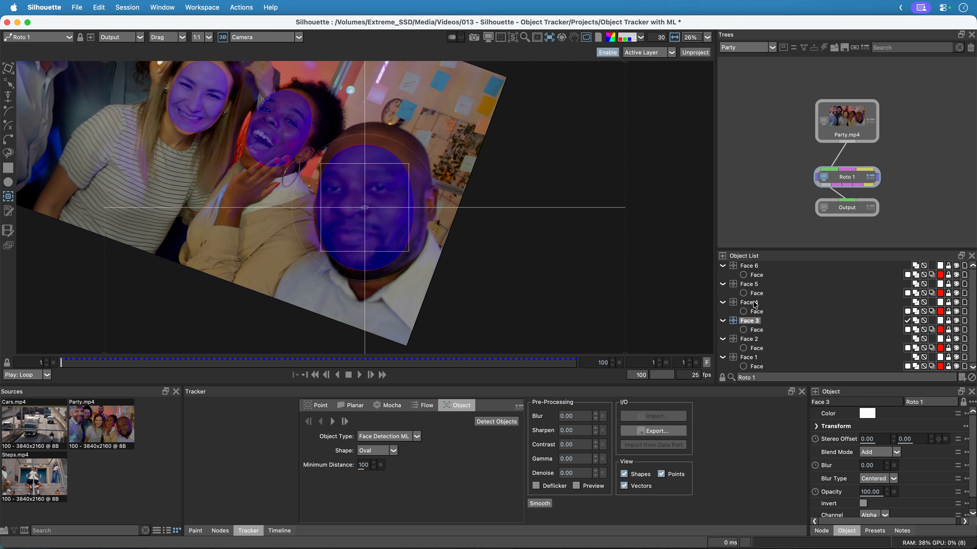
{"action": "left_click", "coordinate": [753, 285]}
{"action": "left_click", "coordinate": [753, 266]}
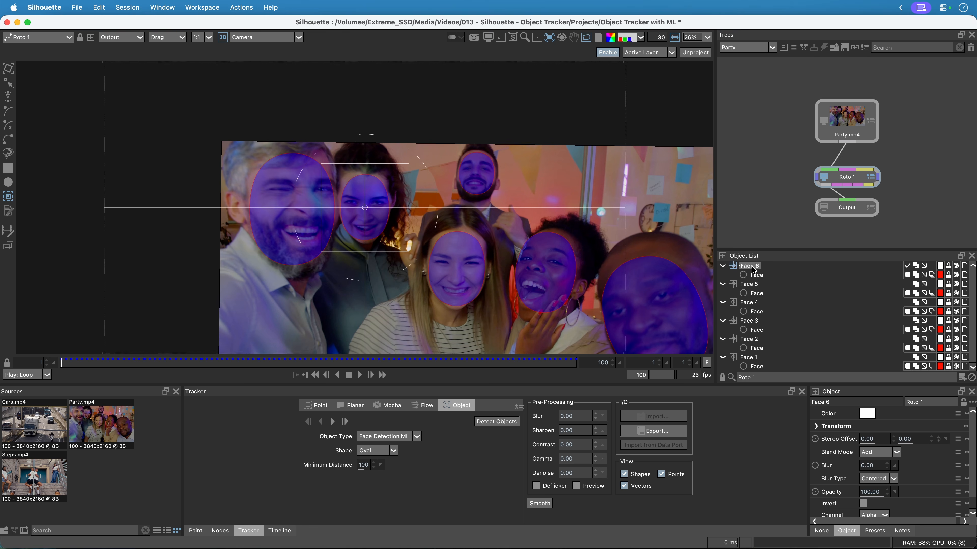
{"action": "left_click", "coordinate": [754, 293]}
{"action": "left_click", "coordinate": [753, 303]}
{"action": "left_click", "coordinate": [756, 322]}
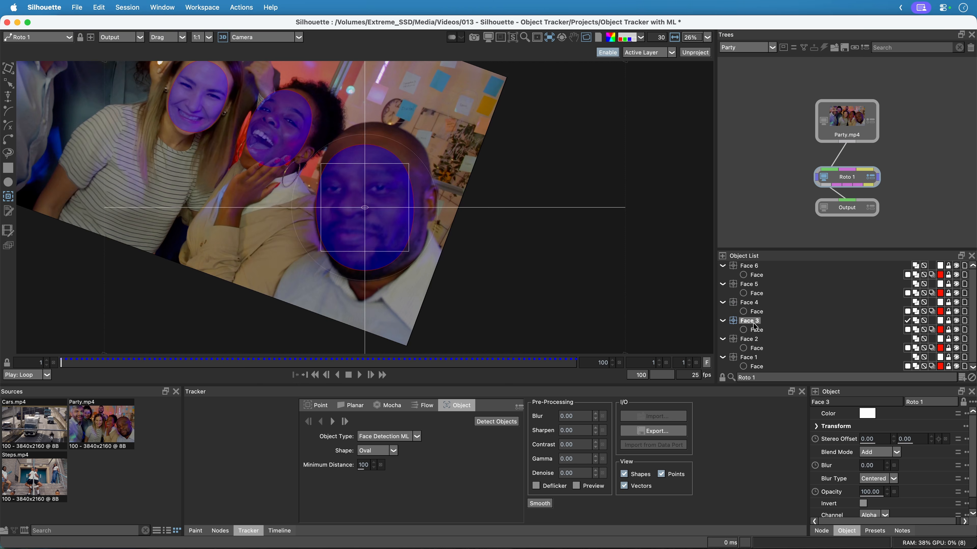
{"action": "left_click", "coordinate": [752, 340]}
Play and scrub the stabilized clip with Face 2, Face 3, Face 4 and Face 6 active to judge how steady the tracks are.
{"action": "left_click", "coordinate": [360, 376]}
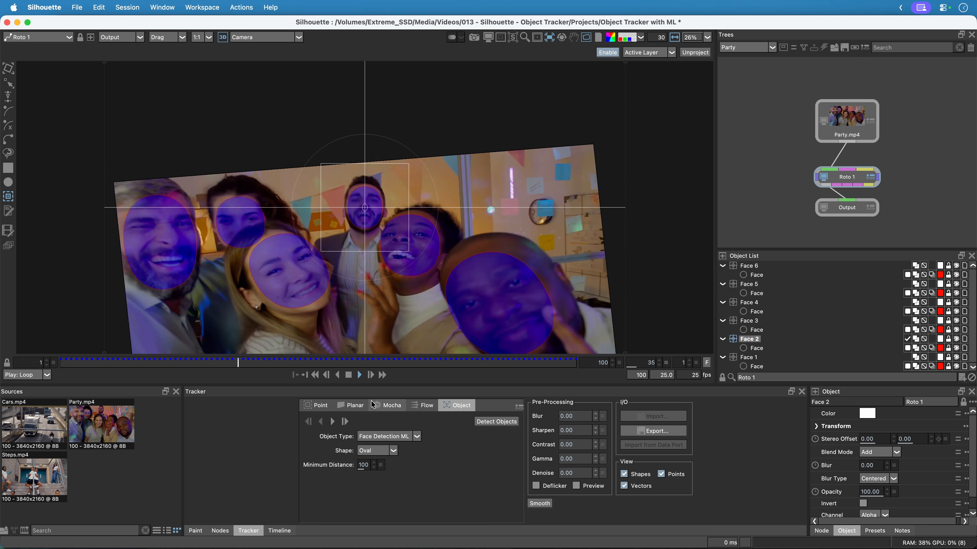
{"action": "left_click", "coordinate": [755, 322]}
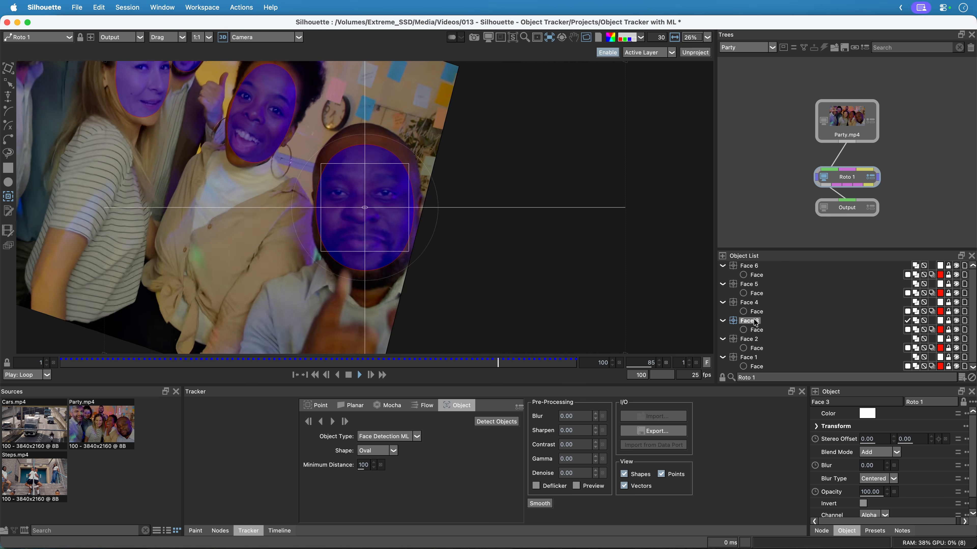
{"action": "left_click", "coordinate": [750, 303]}
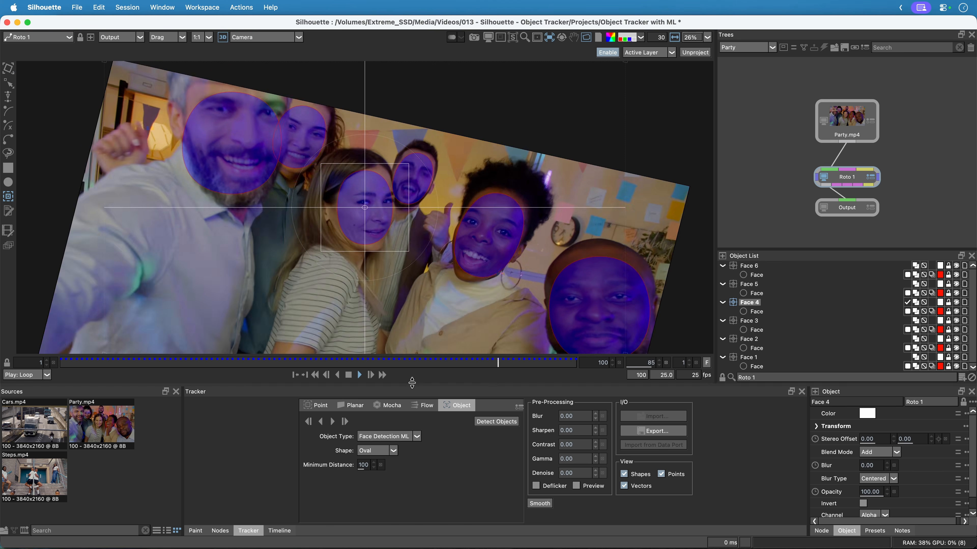
{"action": "left_click", "coordinate": [752, 266]}
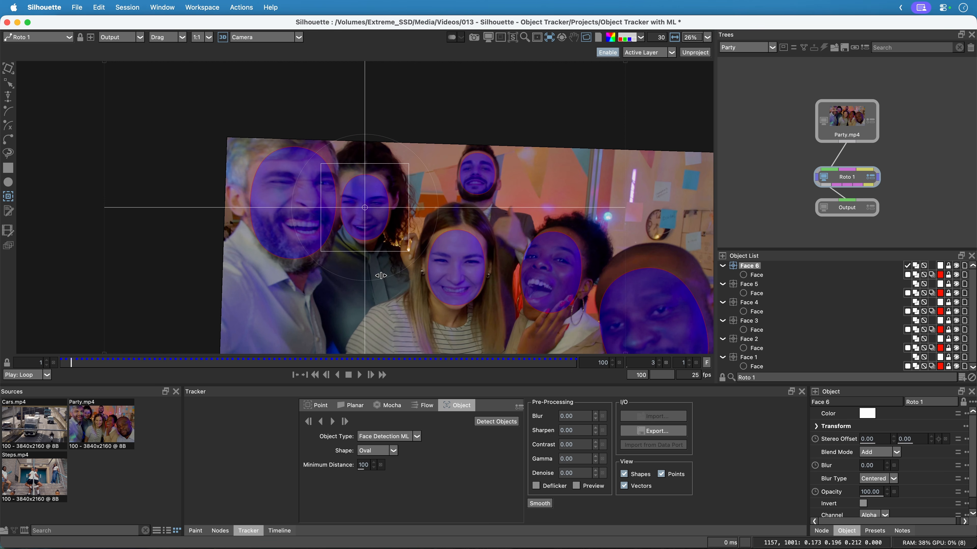
{"action": "left_click_drag", "start_coordinate": [106, 362], "coordinate": [378, 372]}
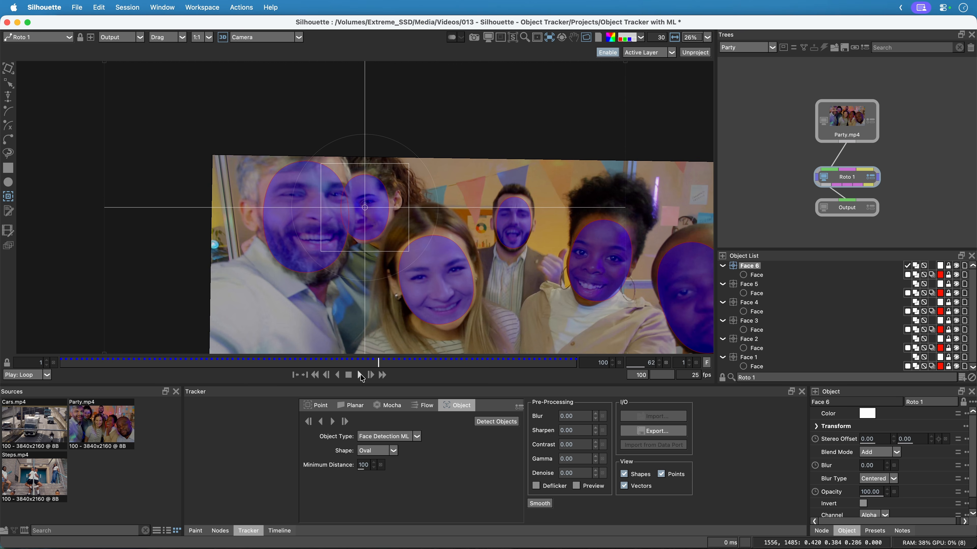
{"action": "left_click", "coordinate": [360, 376]}
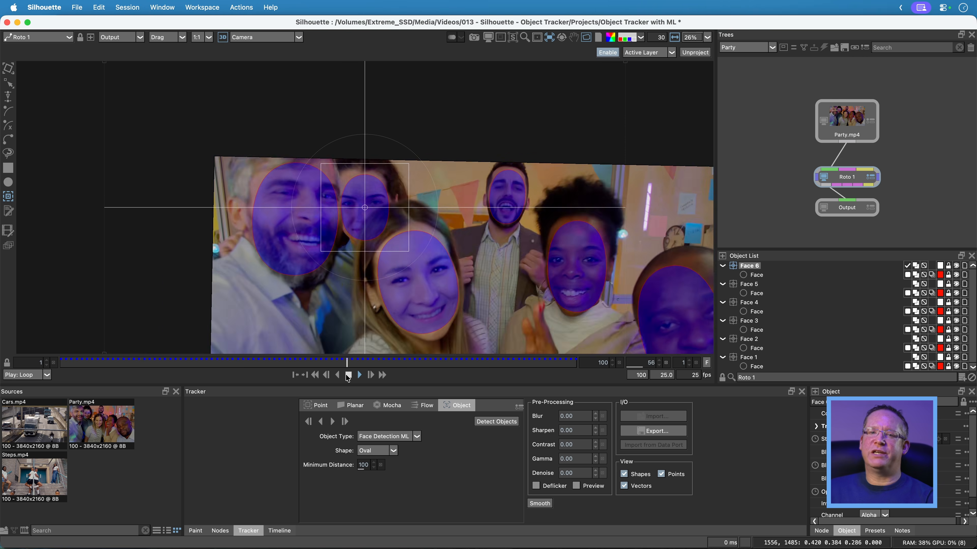
{"action": "left_click", "coordinate": [348, 376]}
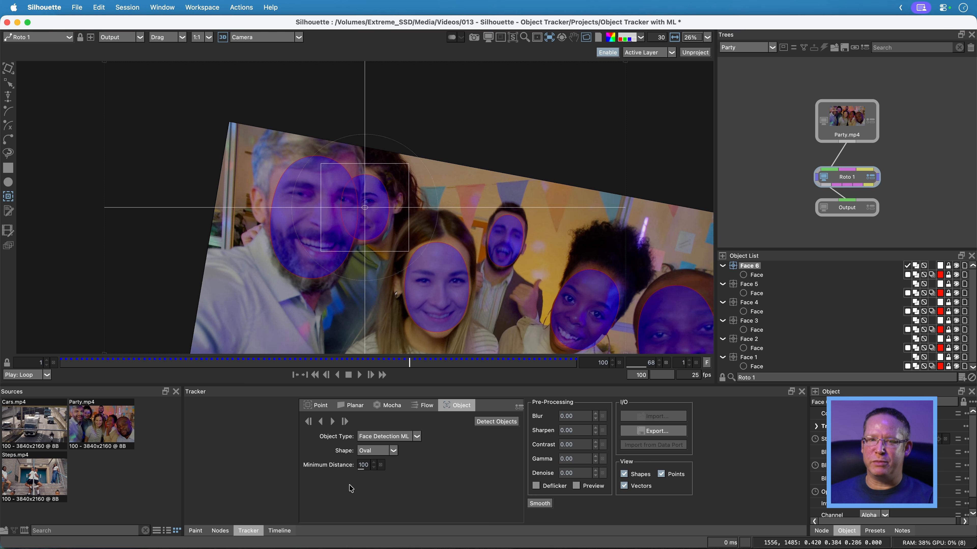
Return to frame 1 and create a smoothed version of the Face 6 layer.
{"action": "left_click_drag", "start_coordinate": [408, 361], "coordinate": [45, 309]}
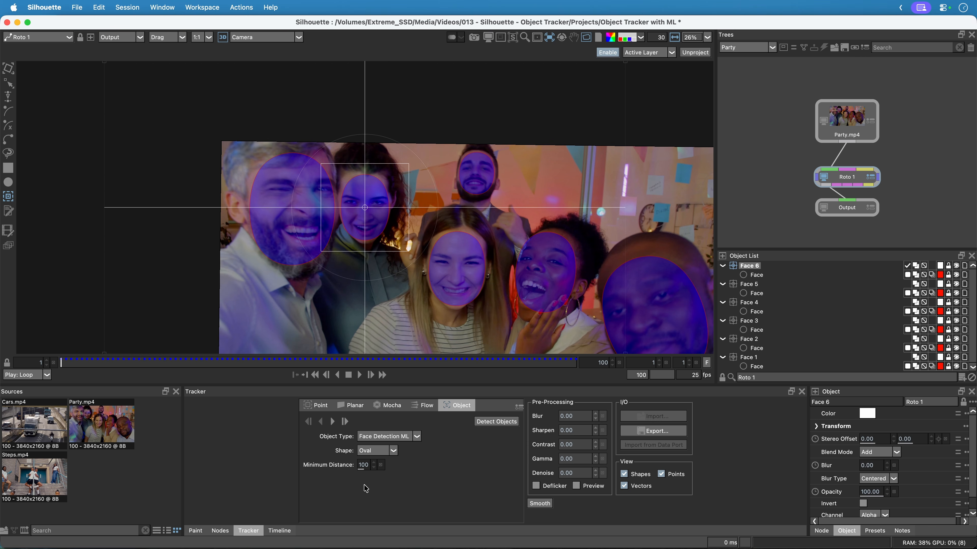
{"action": "left_click", "coordinate": [242, 8]}
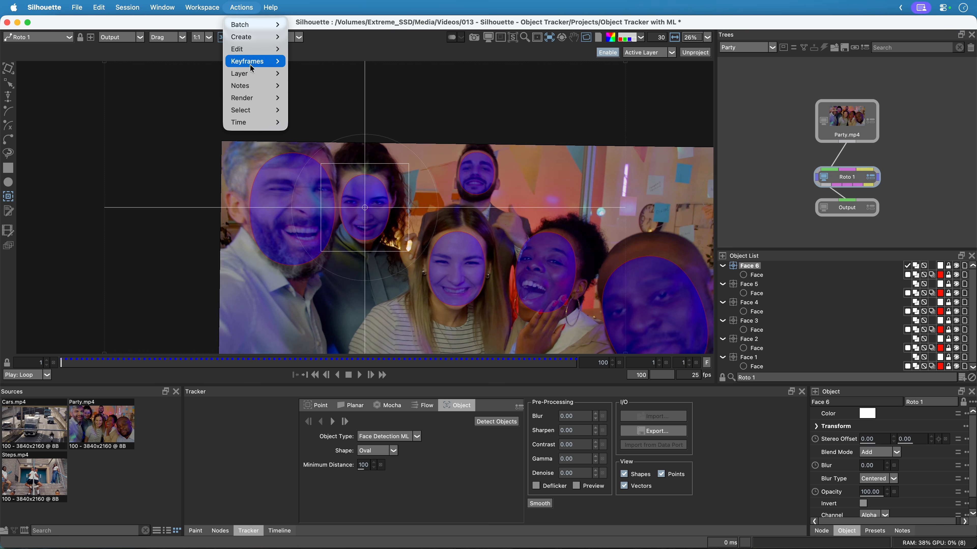
{"action": "mouse_move", "coordinate": [256, 74]}
{"action": "left_click", "coordinate": [325, 74]}
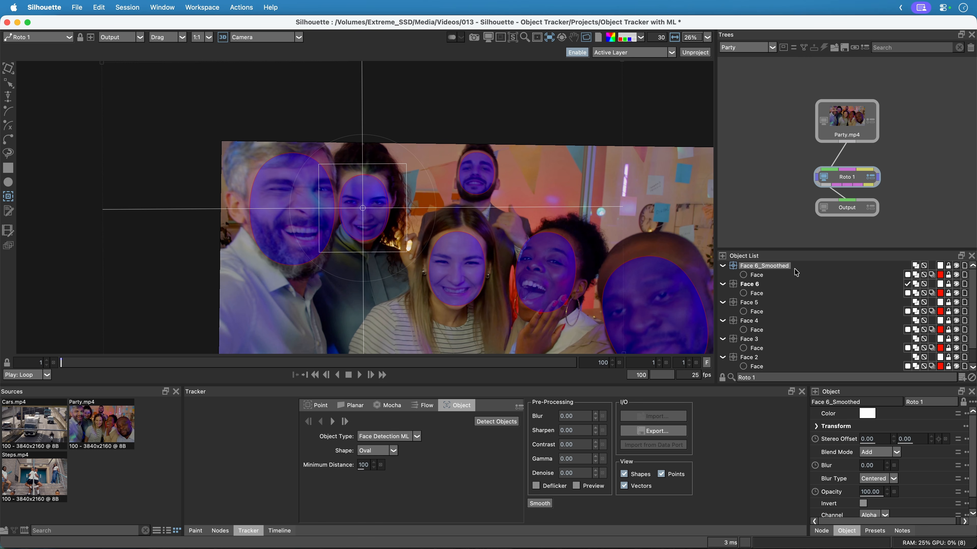
Play the stabilized clip with Face 6 and Face 6_Smoothed active to compare the two tracks.
{"action": "left_click", "coordinate": [749, 285]}
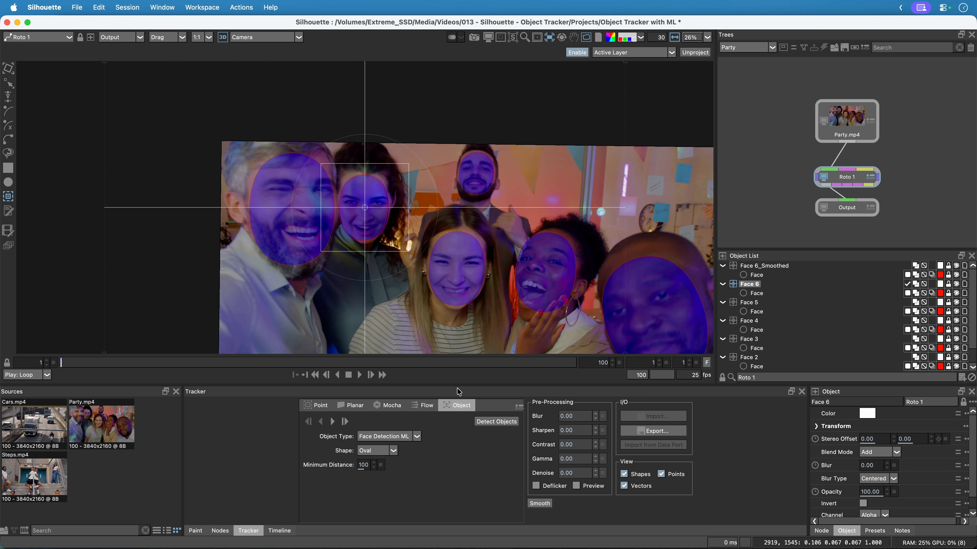
{"action": "left_click", "coordinate": [359, 375]}
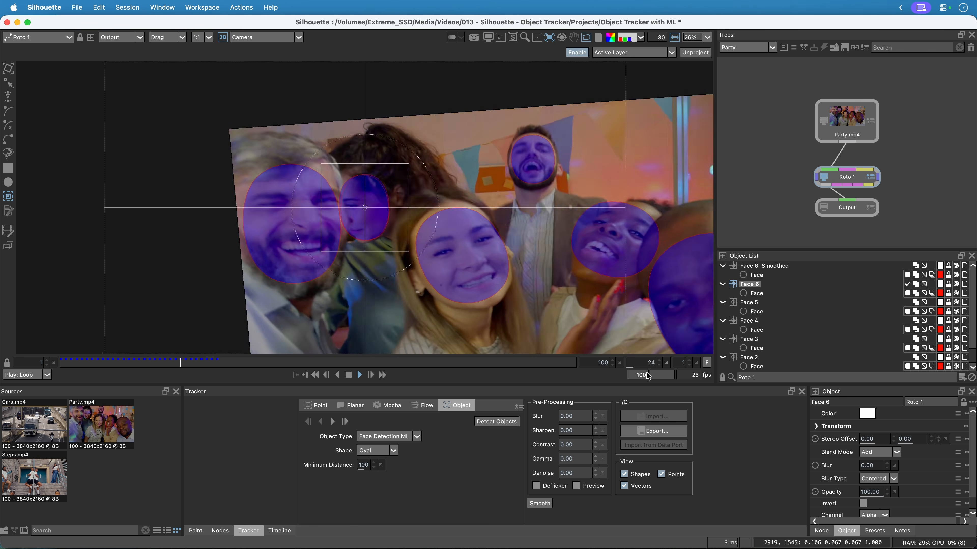
{"action": "left_click", "coordinate": [776, 267]}
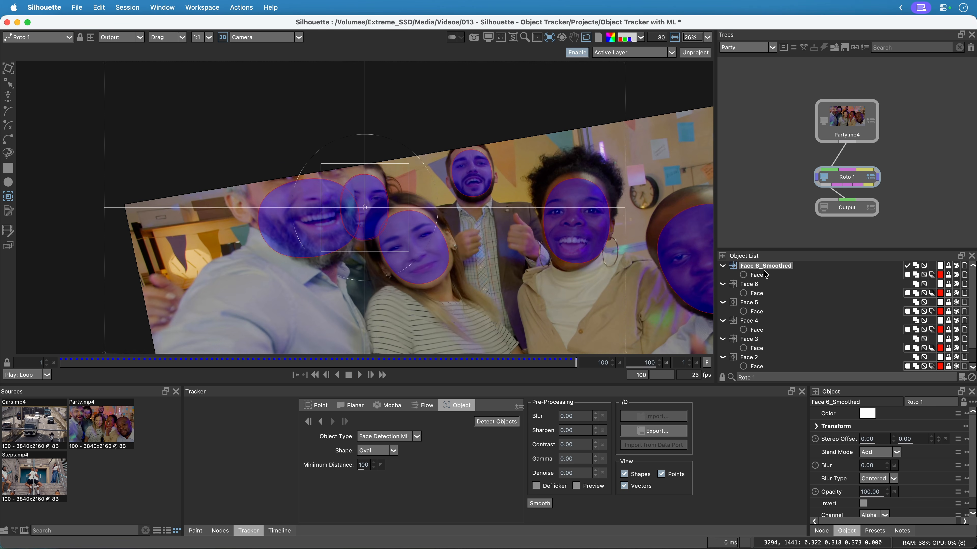
Delete the unsmoothed Face 6 layer and turn off the stabilized view.
{"action": "left_click", "coordinate": [757, 284]}
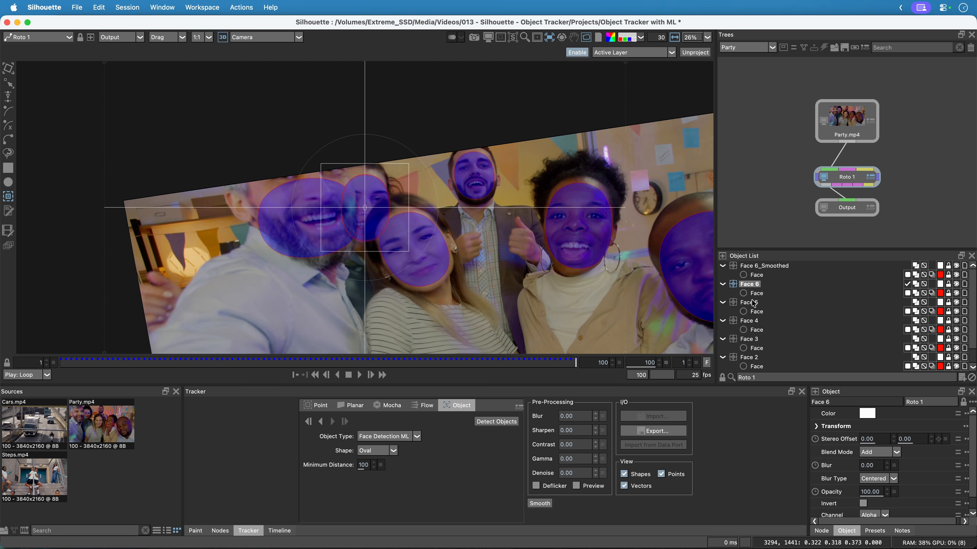
{"action": "key", "text": "Delete"}
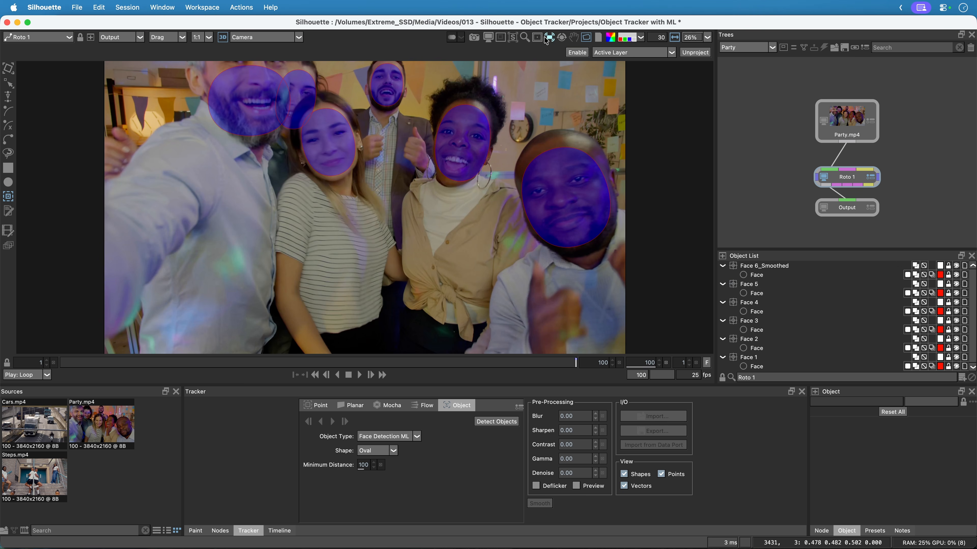
{"action": "left_click", "coordinate": [547, 39]}
Play back the clip with the smoothed layer and return to the first frame.
{"action": "left_click", "coordinate": [361, 375]}
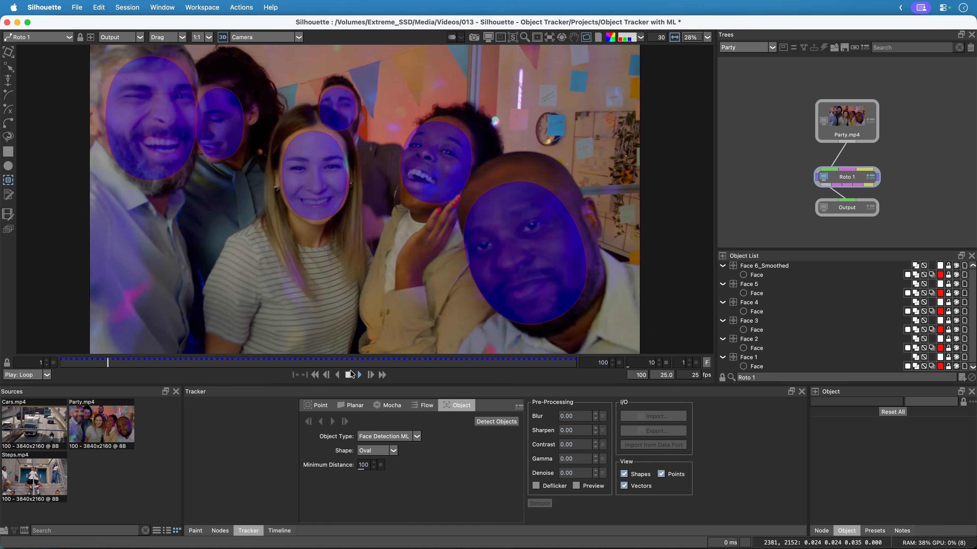
{"action": "left_click", "coordinate": [348, 376]}
{"action": "left_click", "coordinate": [301, 373]}
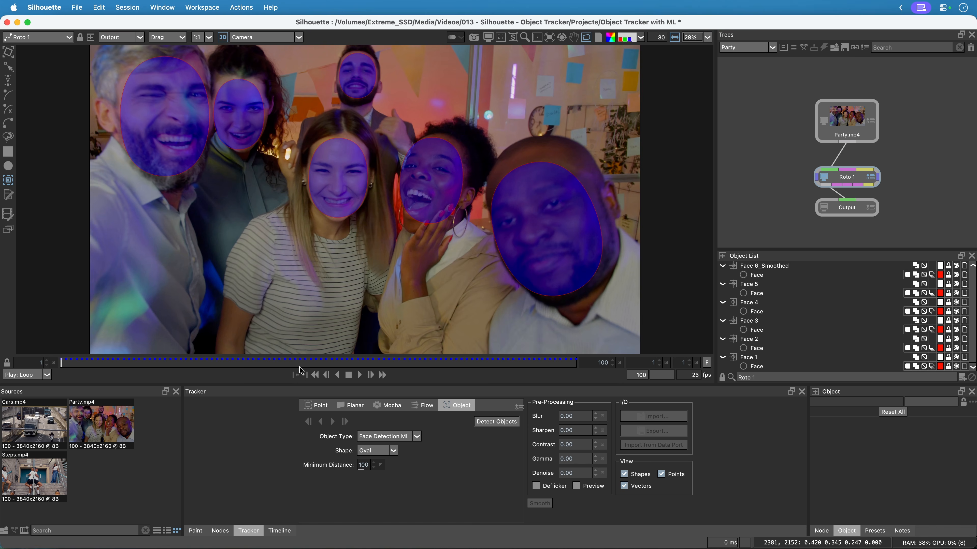
Reshape the oval in the Face 4 layer by moving its control points to fit the woman's face.
{"action": "left_click", "coordinate": [8, 67]}
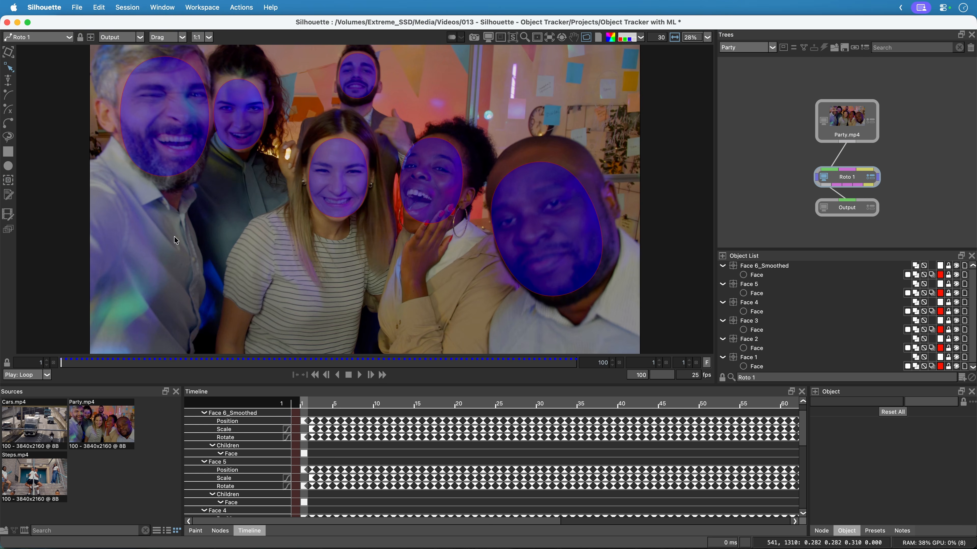
{"action": "left_click", "coordinate": [354, 216]}
{"action": "left_click_drag", "start_coordinate": [368, 224], "coordinate": [375, 231]}
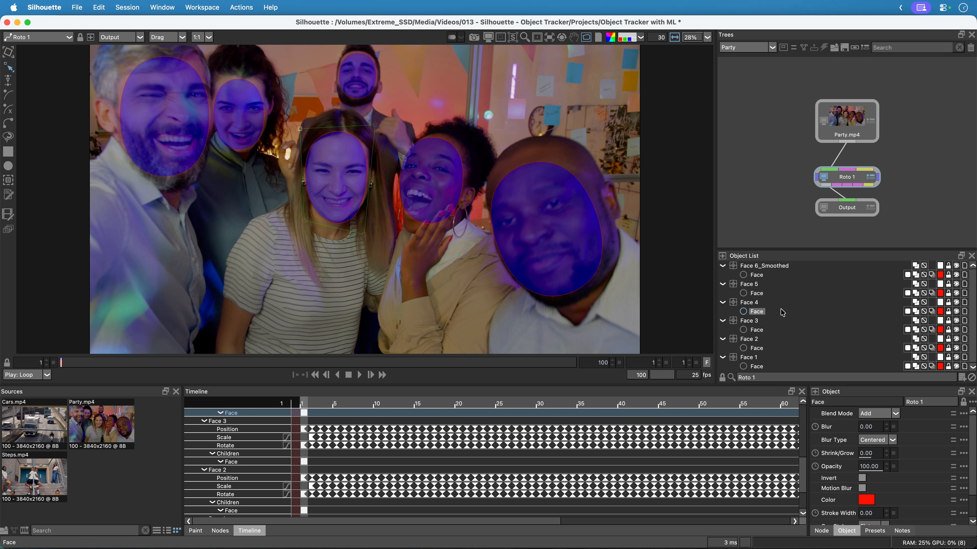
Set Blur to 22 and Shrink/Grow to -2 on the Face shapes of Face 6_Smoothed, Face 5 and Face 4.
{"action": "left_click", "coordinate": [763, 276], "text": "shift"}
{"action": "left_click", "coordinate": [758, 294], "text": "shift"}
{"action": "key", "text": "a"}
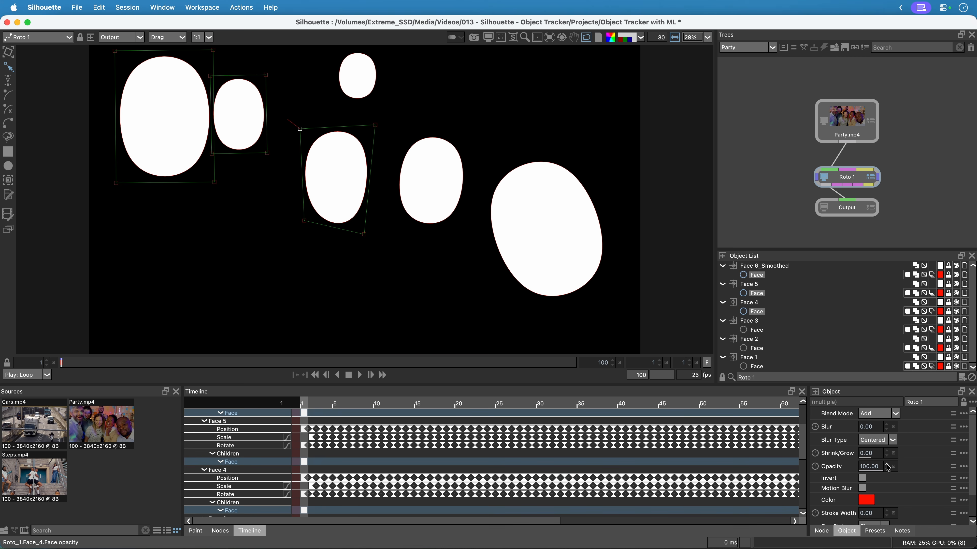
{"action": "left_click_drag", "start_coordinate": [869, 427], "coordinate": [873, 455]}
Check the blurred shapes by switching between the alpha and image views and playing the clip.
{"action": "key", "text": "a"}
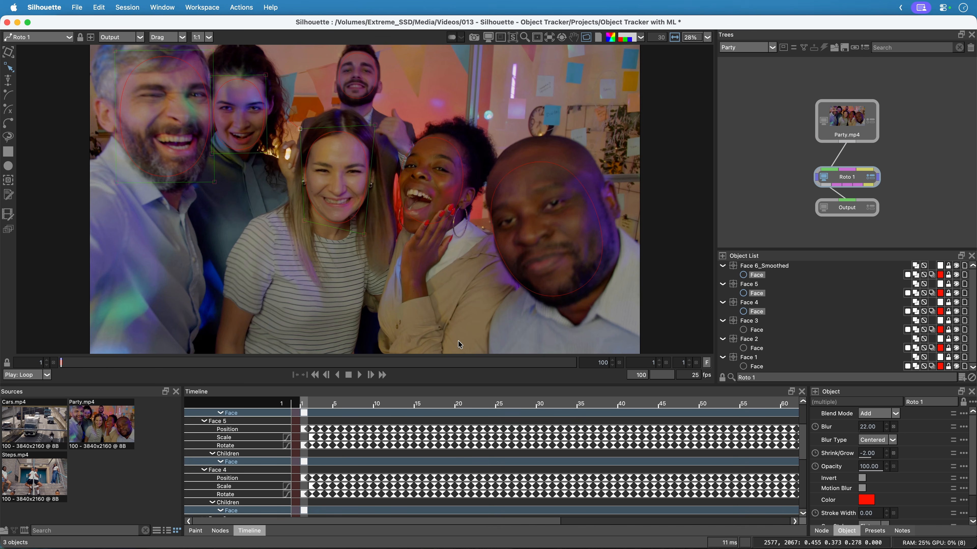
{"action": "key", "text": "a"}
{"action": "key", "text": "a"}
{"action": "left_click", "coordinate": [359, 376]}
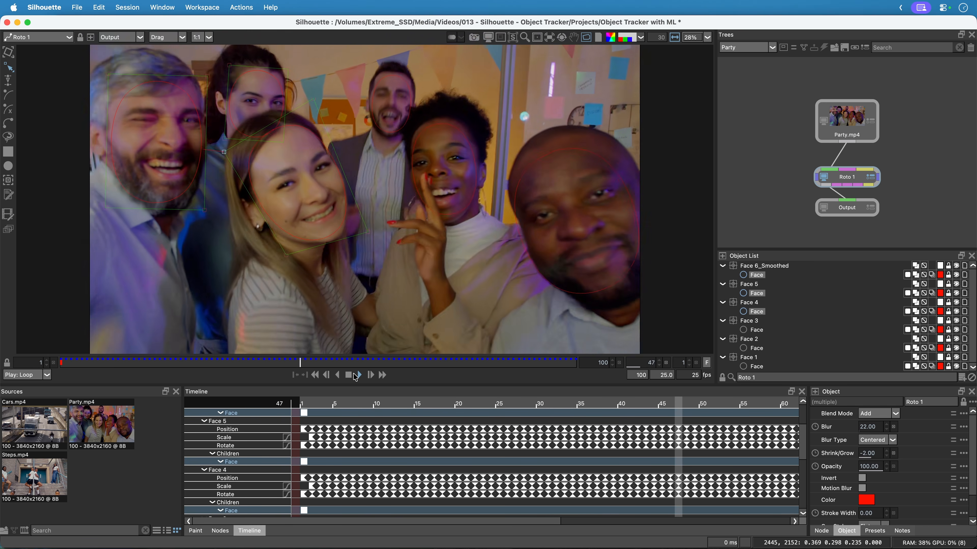
Stop the party clip, switch to the Cars session, and play through its original Cars.mp4 source footage.
{"action": "left_click", "coordinate": [348, 376]}
{"action": "left_click", "coordinate": [771, 47]}
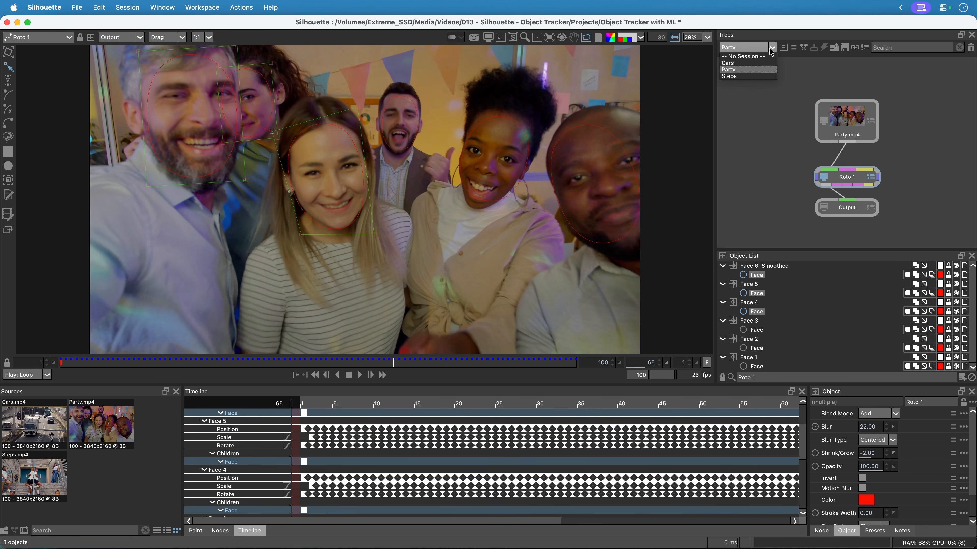
{"action": "left_click", "coordinate": [749, 63]}
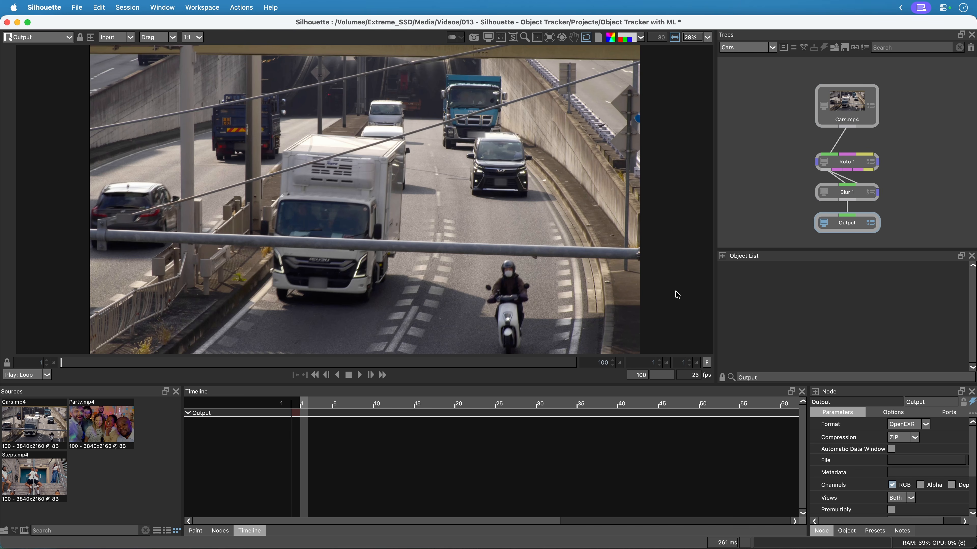
{"action": "left_click", "coordinate": [846, 104]}
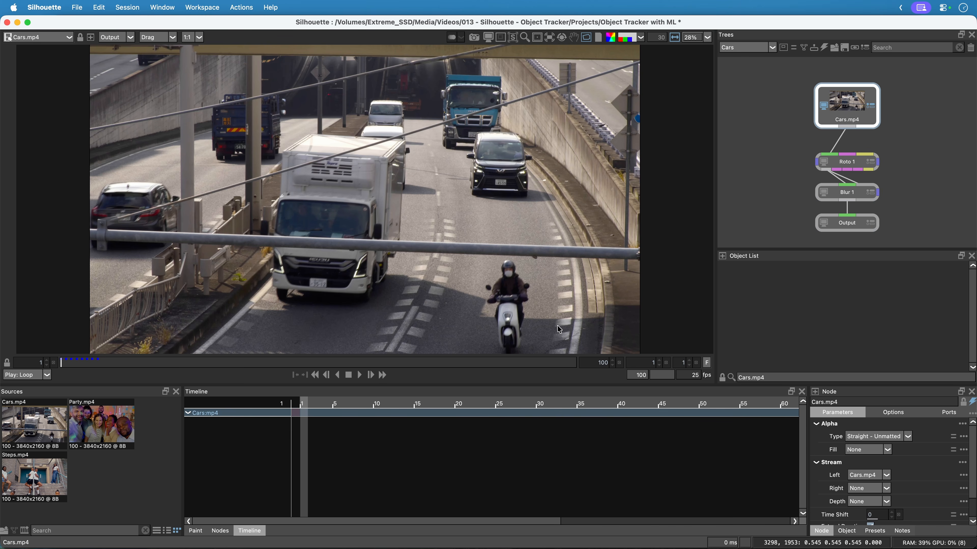
{"action": "left_click", "coordinate": [359, 375]}
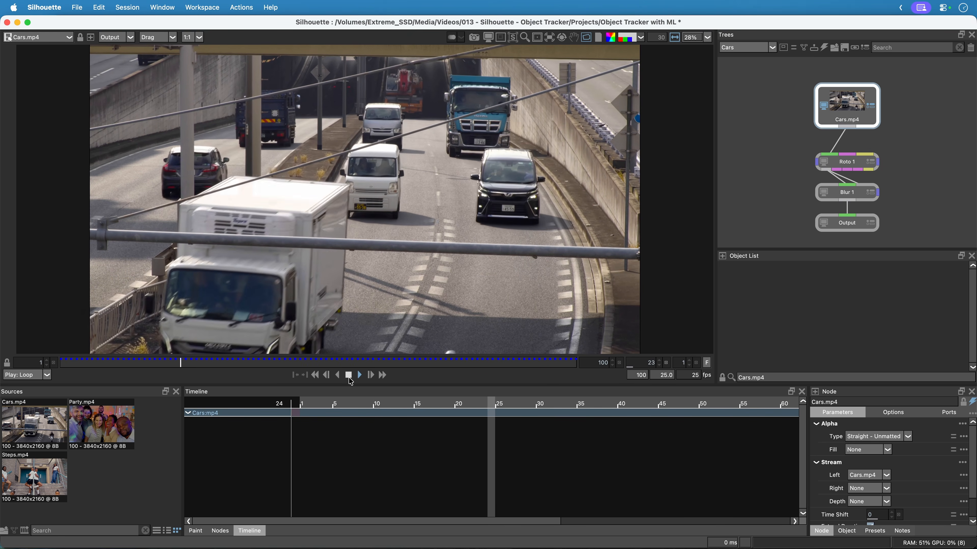
{"action": "left_click", "coordinate": [349, 376]}
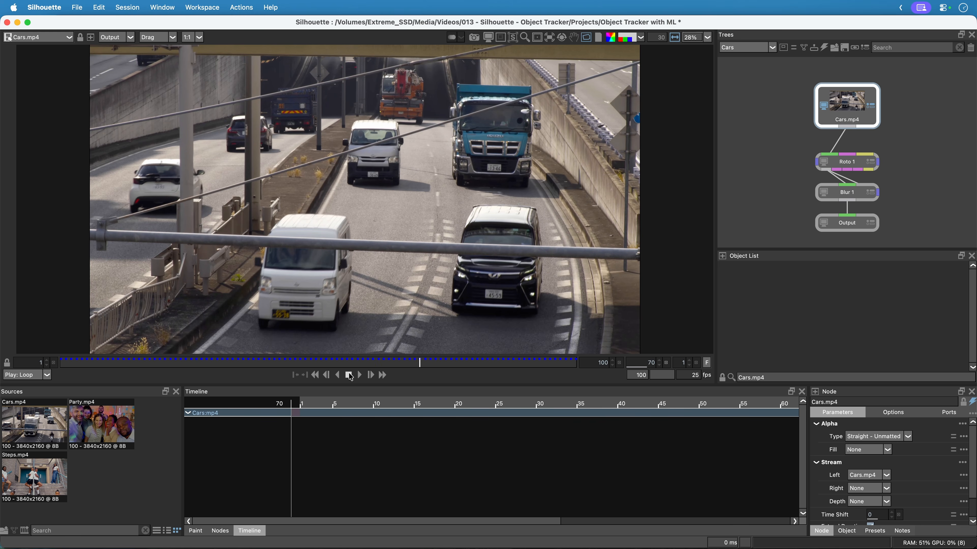
Play back the tracked license plate shapes of the Roto 1 node in the alpha view and as an overlay on the footage.
{"action": "left_click", "coordinate": [850, 164]}
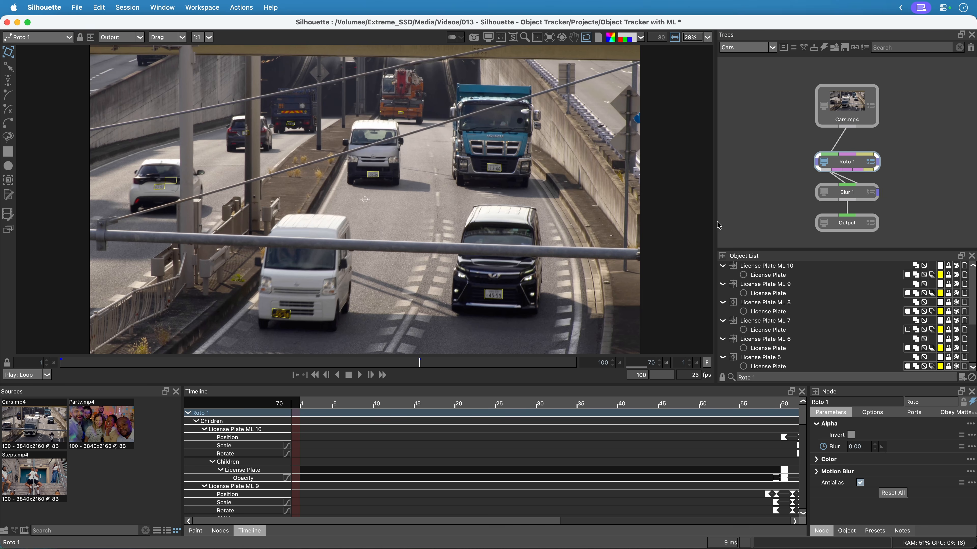
{"action": "key", "text": "a"}
{"action": "left_click", "coordinate": [360, 376]}
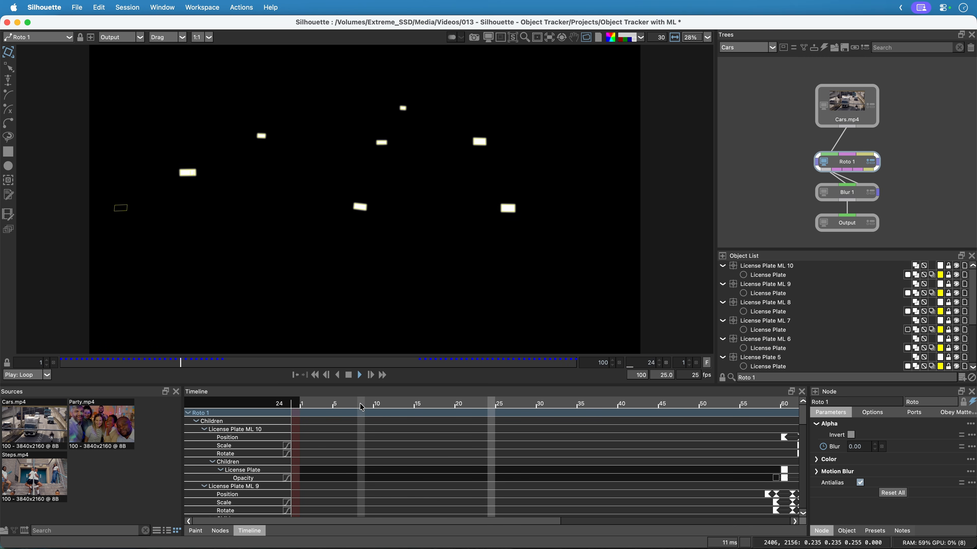
{"action": "key", "text": "c"}
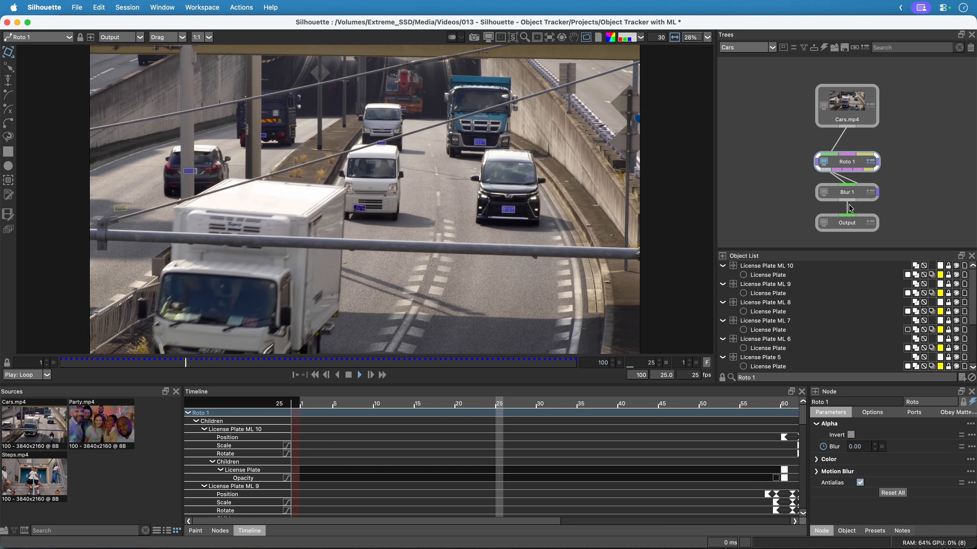
View the Blur 1 node's result during playback with the alpha overlay turned off.
{"action": "left_click", "coordinate": [848, 192]}
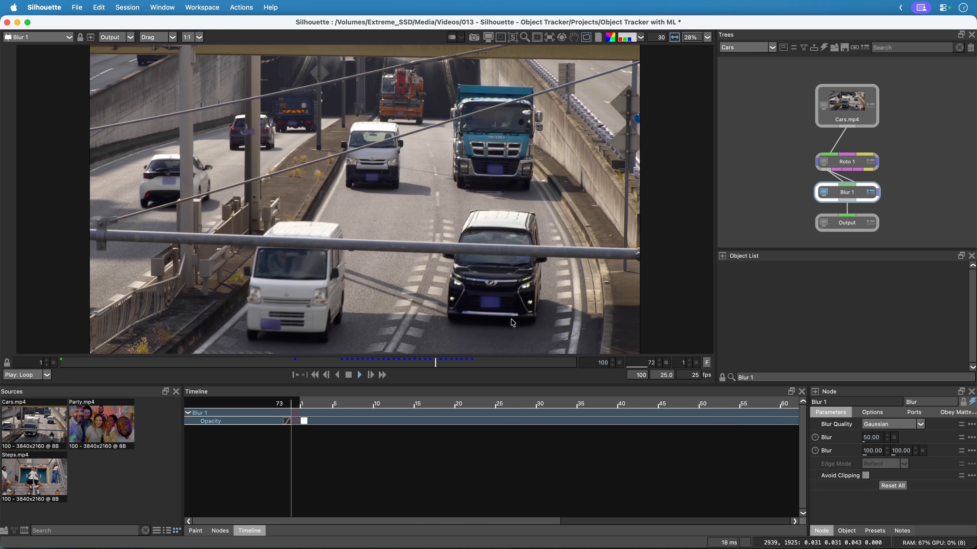
{"action": "key", "text": "a"}
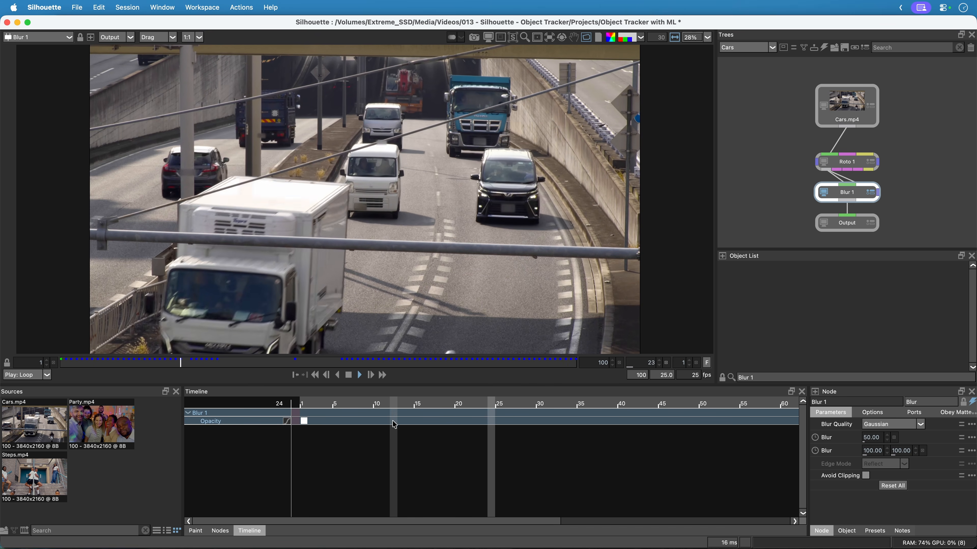